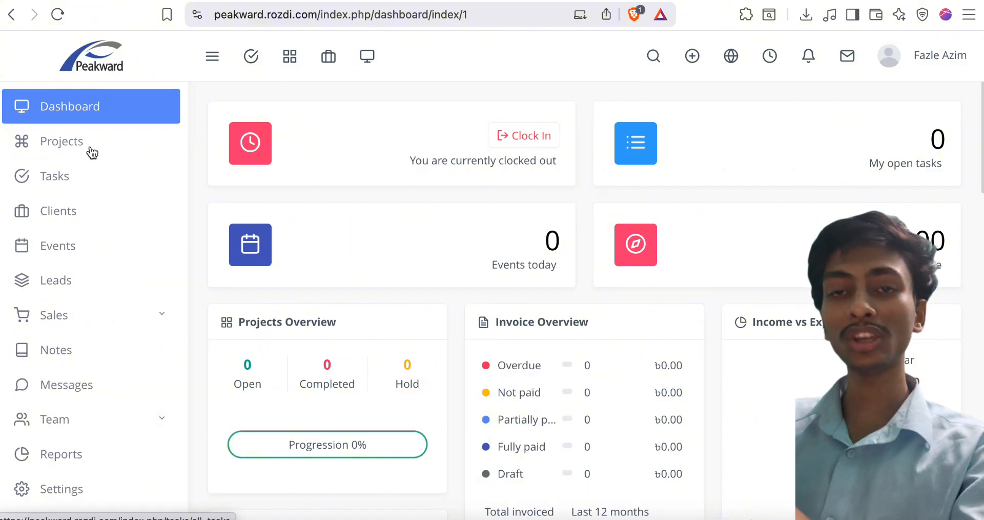
Start a new project titled "Peakward Ecommerce" and set its project type to Internal Project.
click(86, 147)
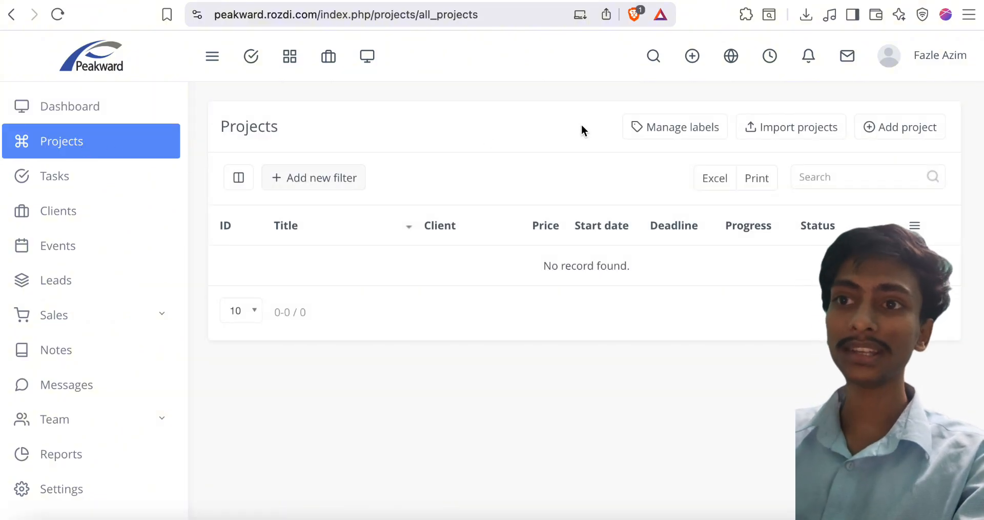
click(865, 131)
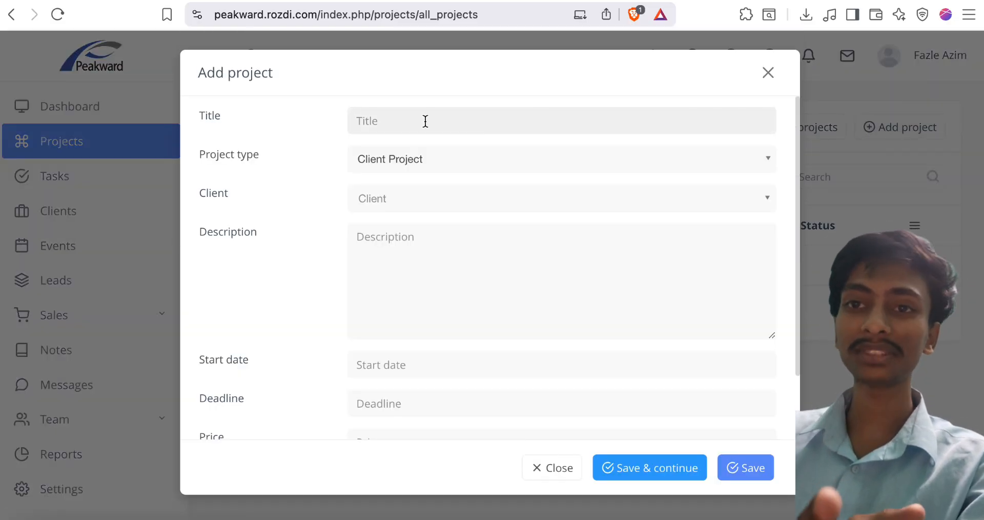
text(Pea)
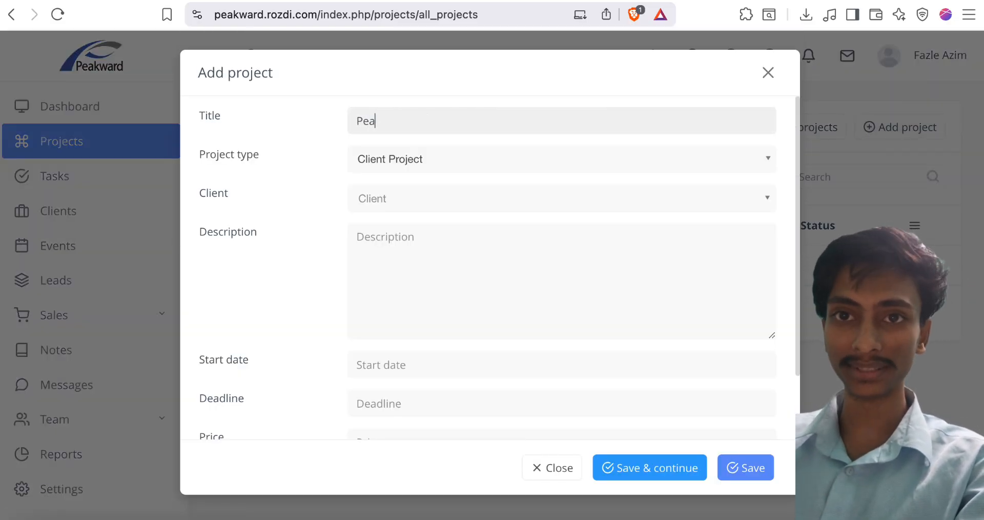
text(kward Ecommerce)
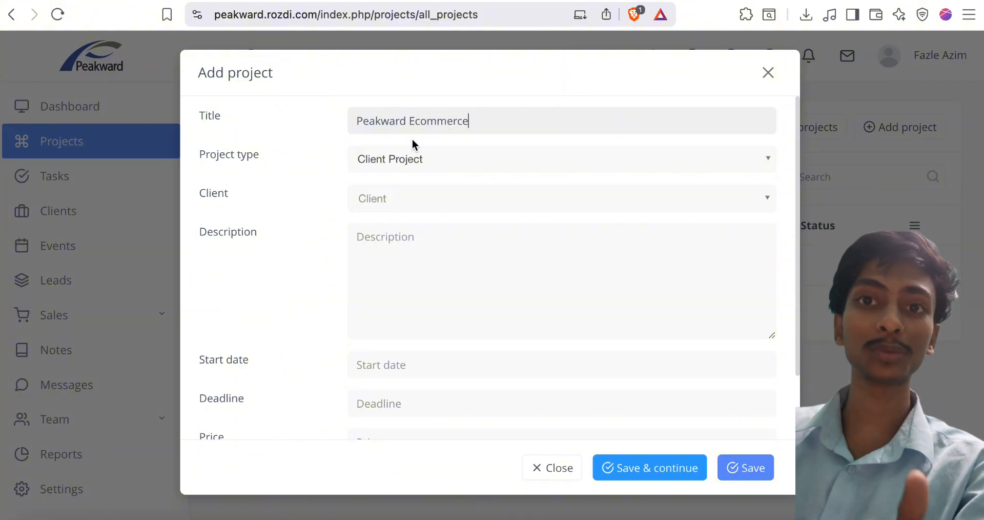
click(399, 157)
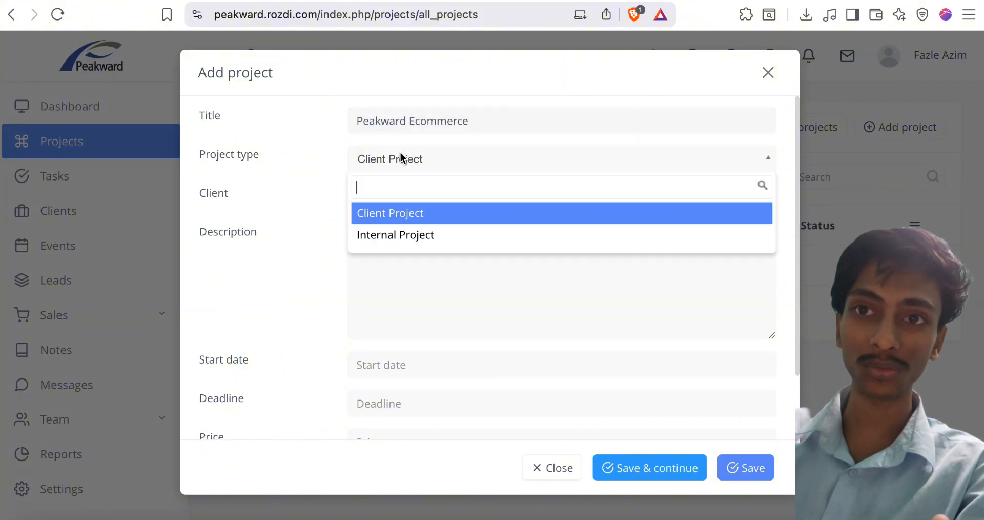
click(396, 232)
Enter the project description "This project is for making a full fledge ecommerce for Peakward Bangladesh".
click(395, 214)
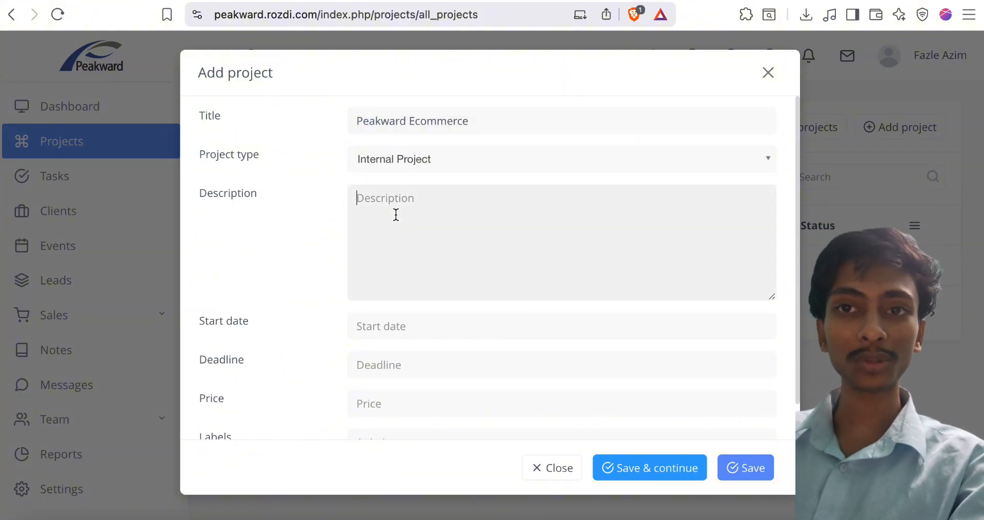
text(This project is for making a full)
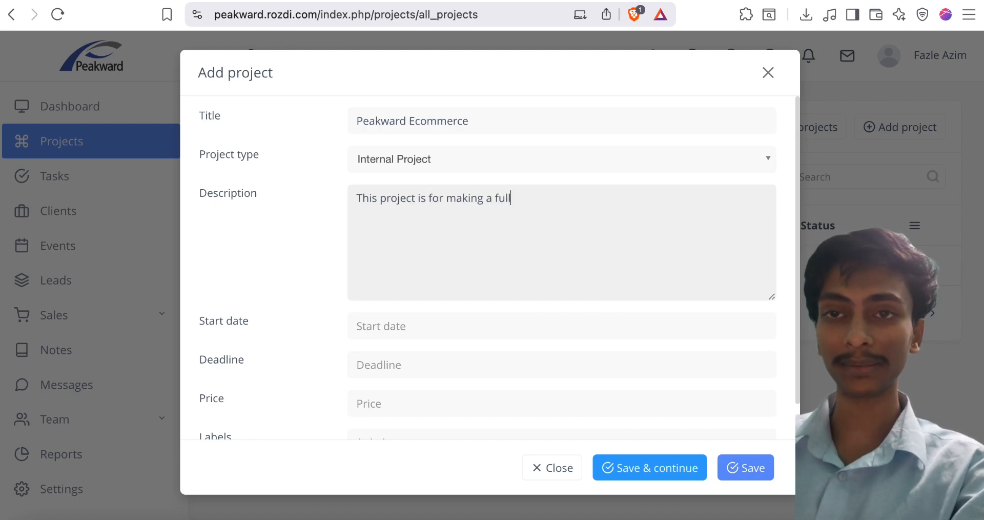
text(ommer)
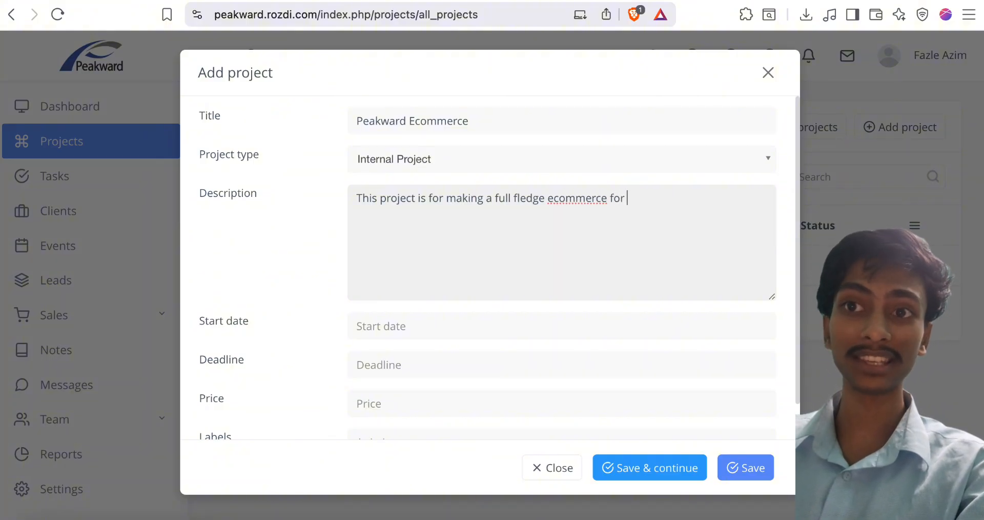
text(ce for )
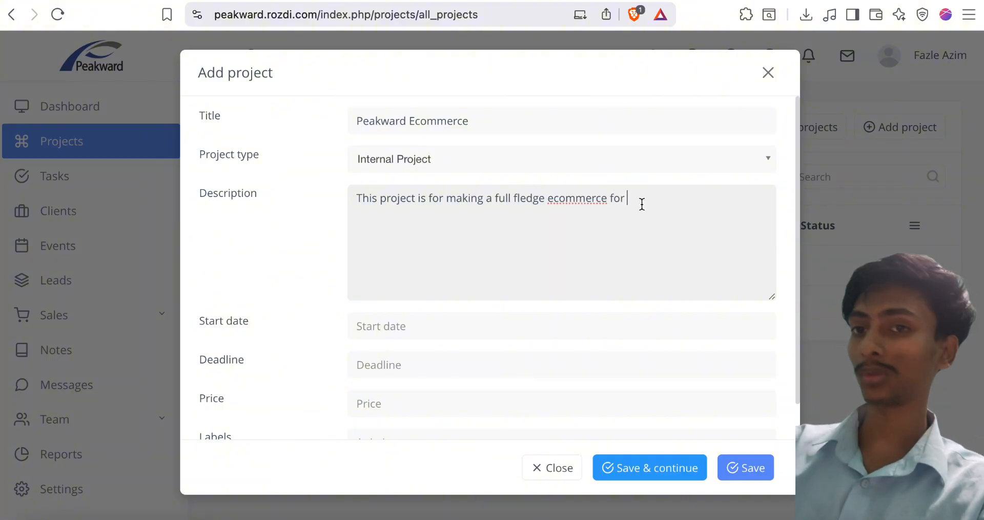
text(Peakward Bangladesh)
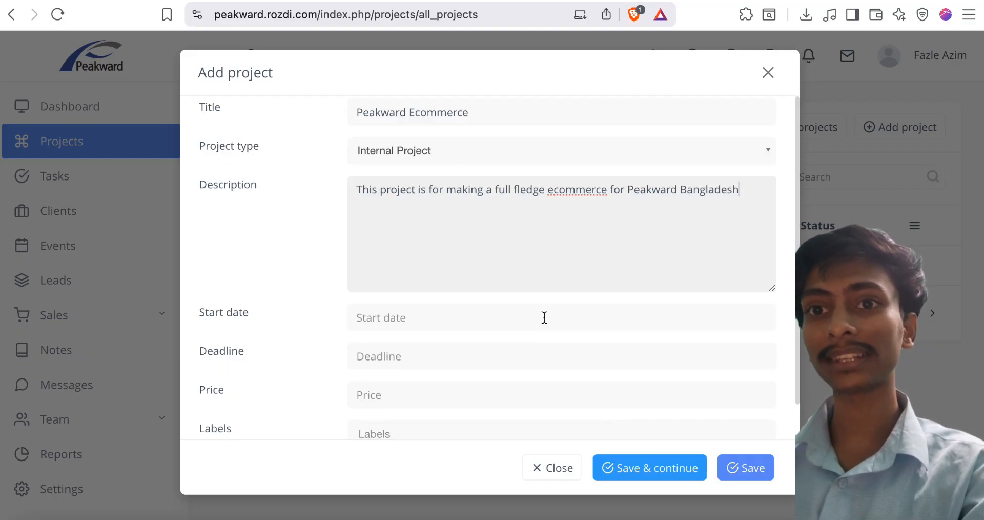
Set the project's start date to 04-09-2025 and its deadline to 30-09-2025.
scroll(543, 317, down, 1)
click(450, 280)
click(478, 150)
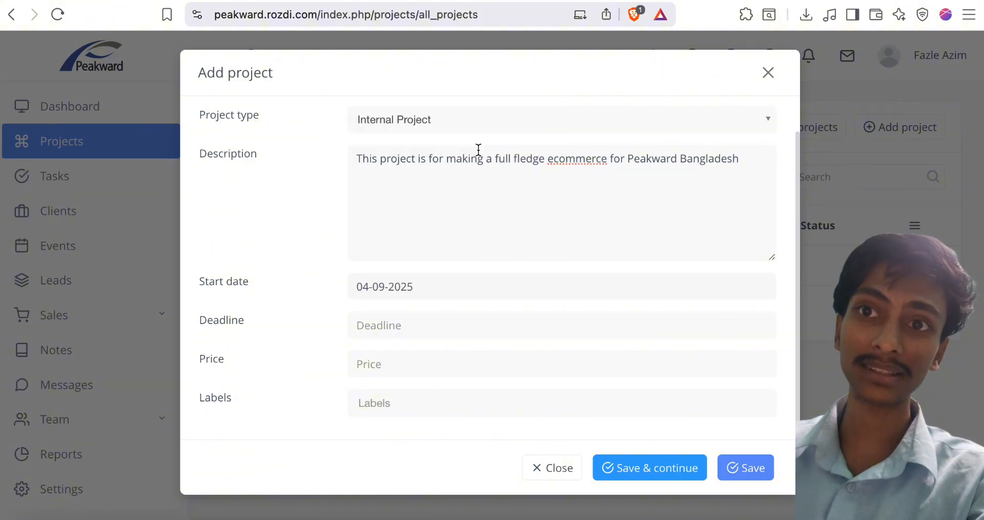
click(420, 329)
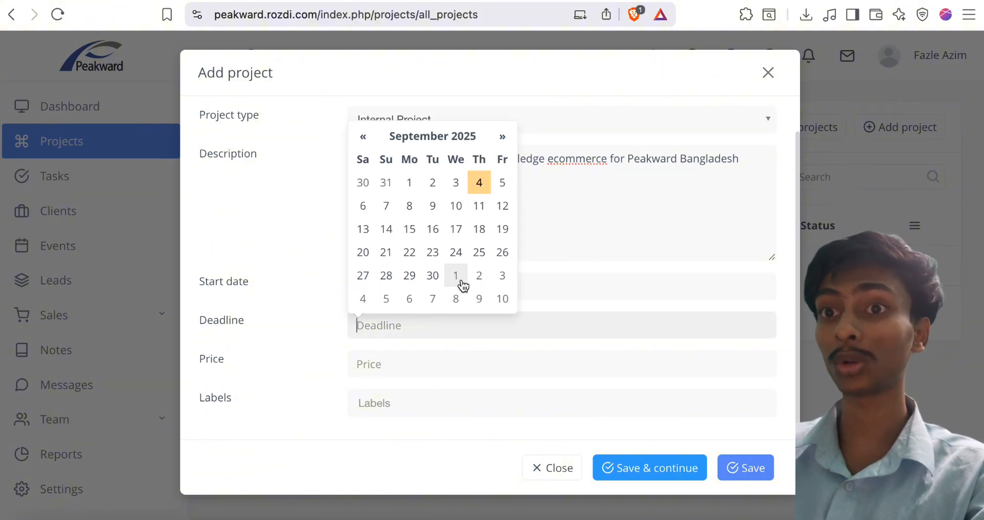
click(433, 277)
Set the project price to 200000, leave the labels empty, and save the project, continuing to member selection.
click(404, 364)
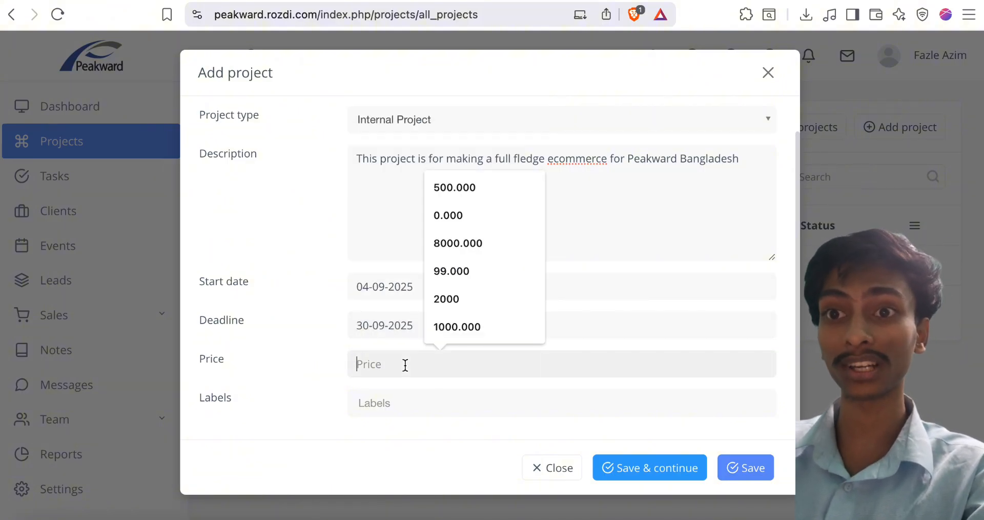
text(20)
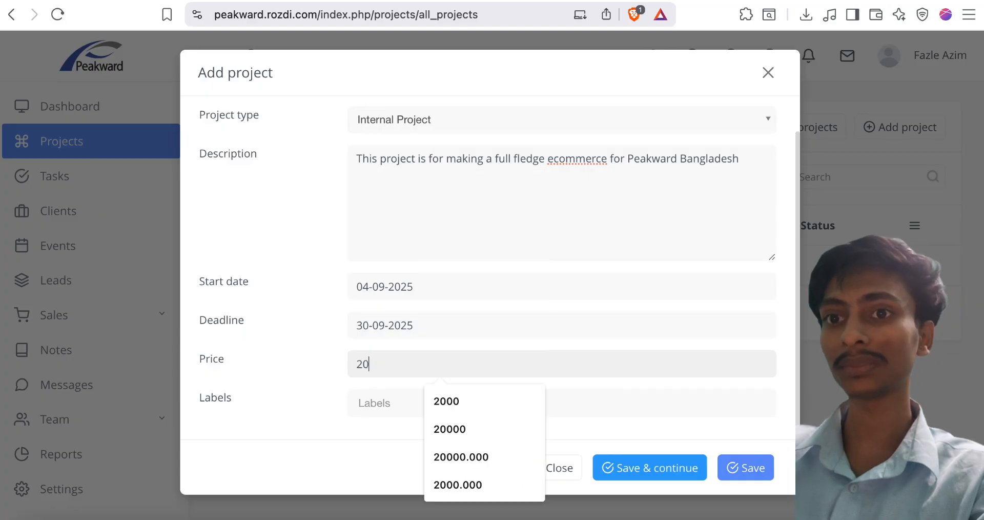
text(0000)
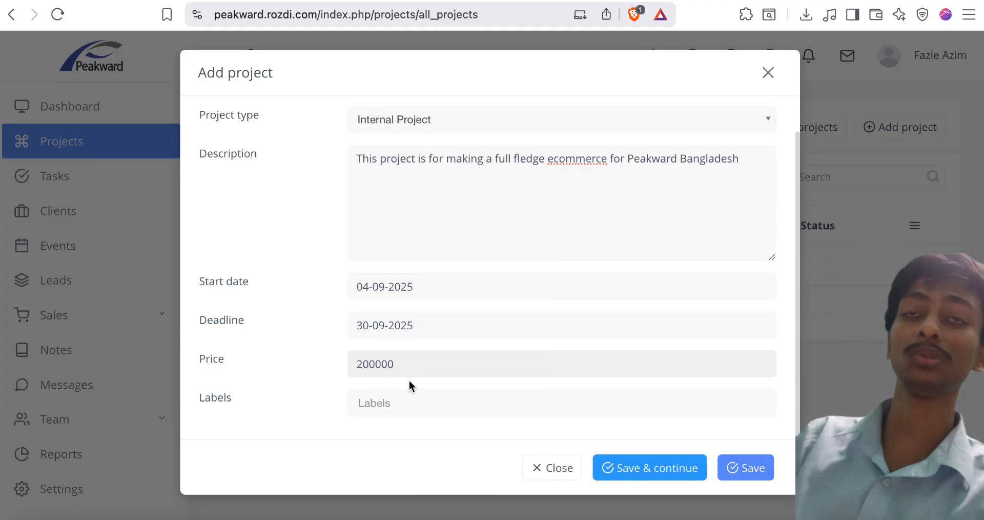
click(398, 396)
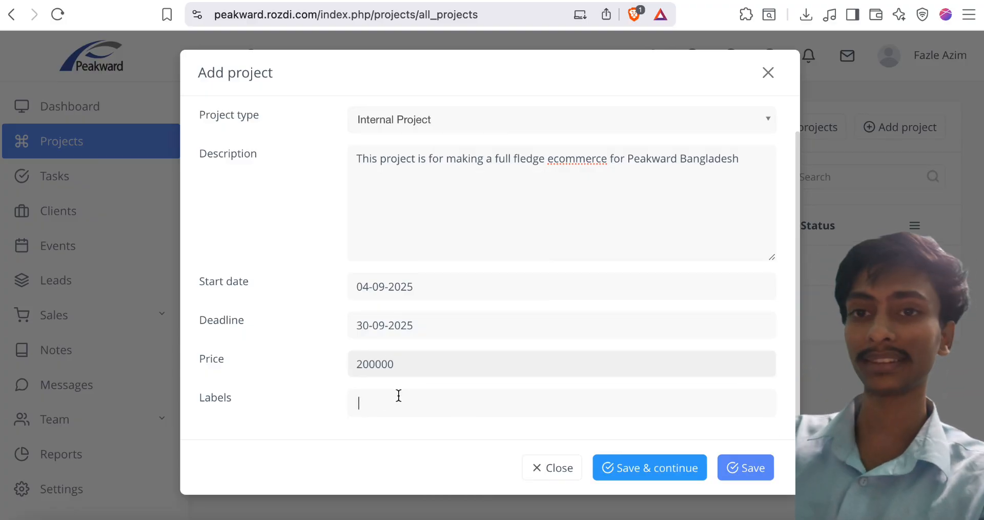
click(637, 468)
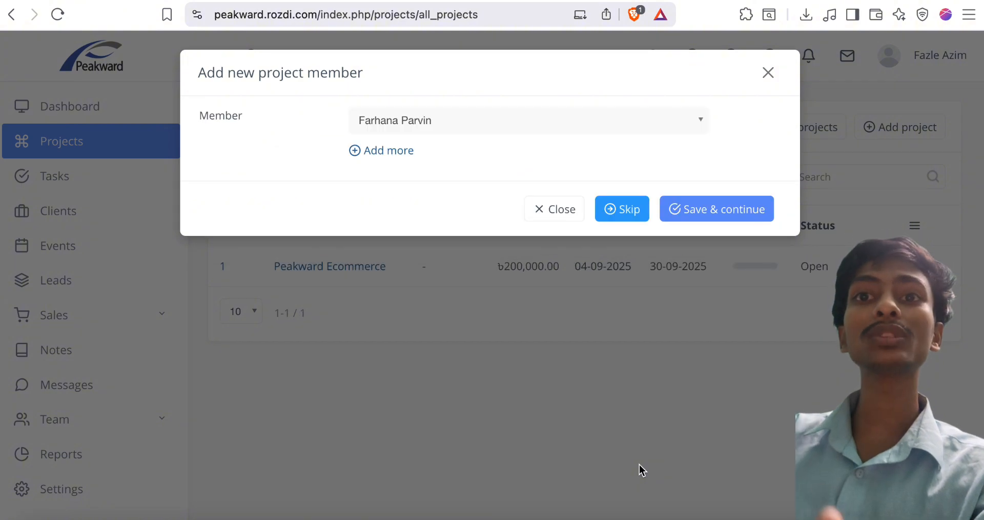
Choose the Finance & Accounts officer, the HR business partner and the Legal & Compliance in-charge as project members.
click(431, 122)
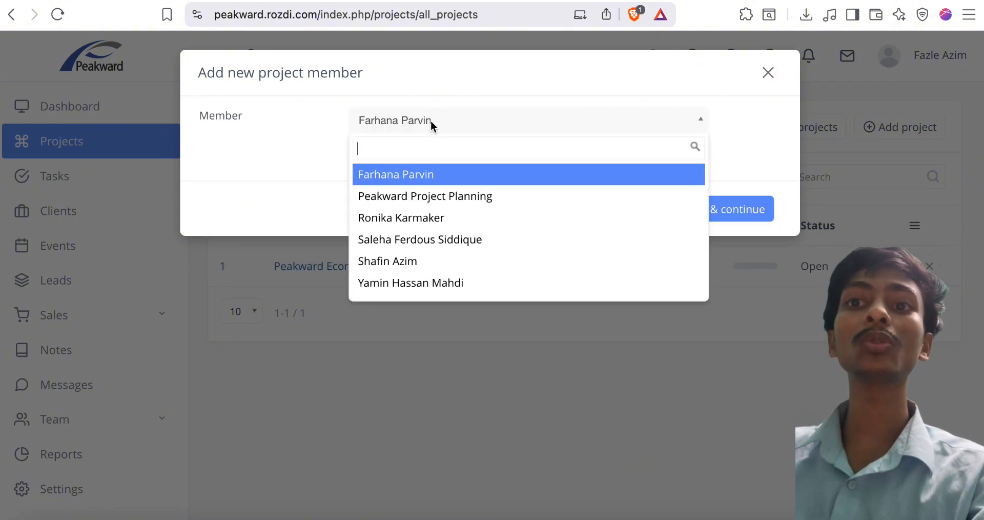
click(410, 176)
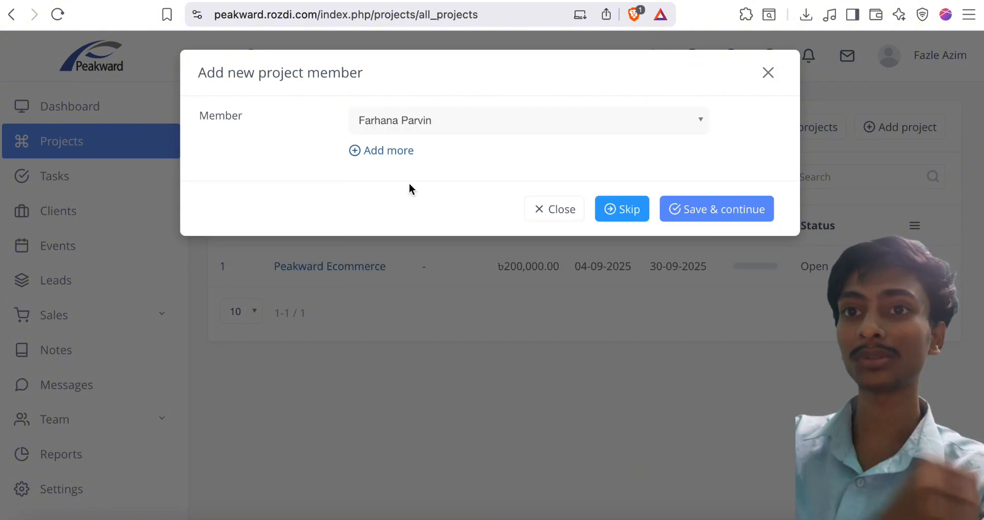
click(394, 153)
click(399, 164)
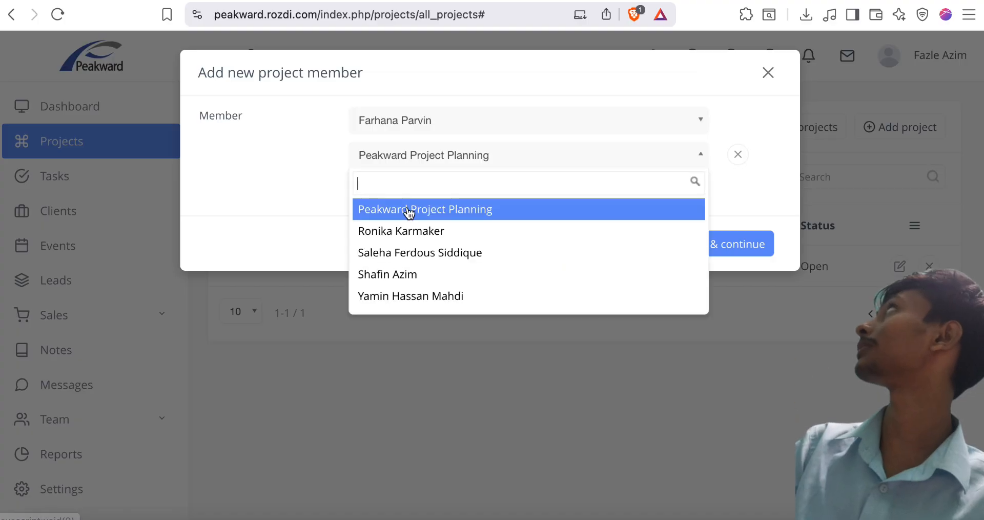
click(409, 230)
click(398, 192)
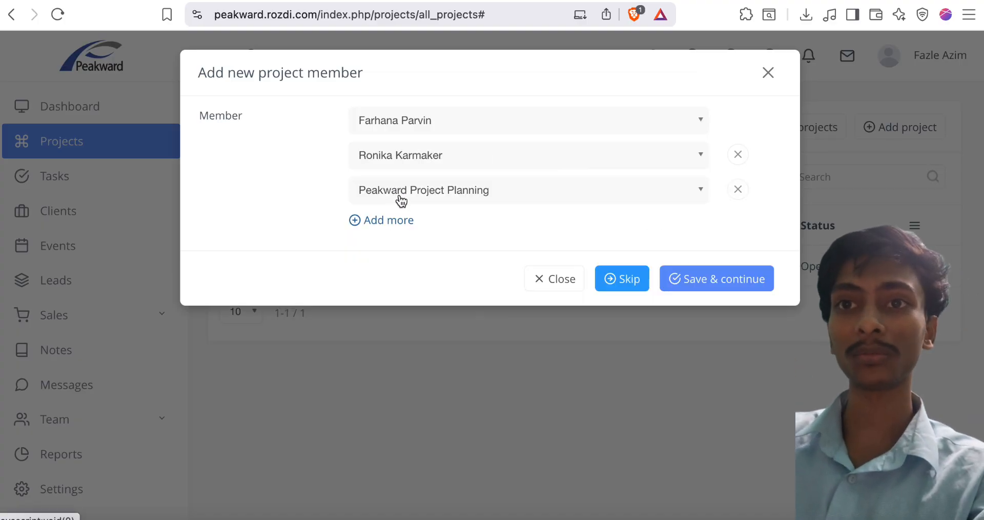
click(399, 190)
click(414, 265)
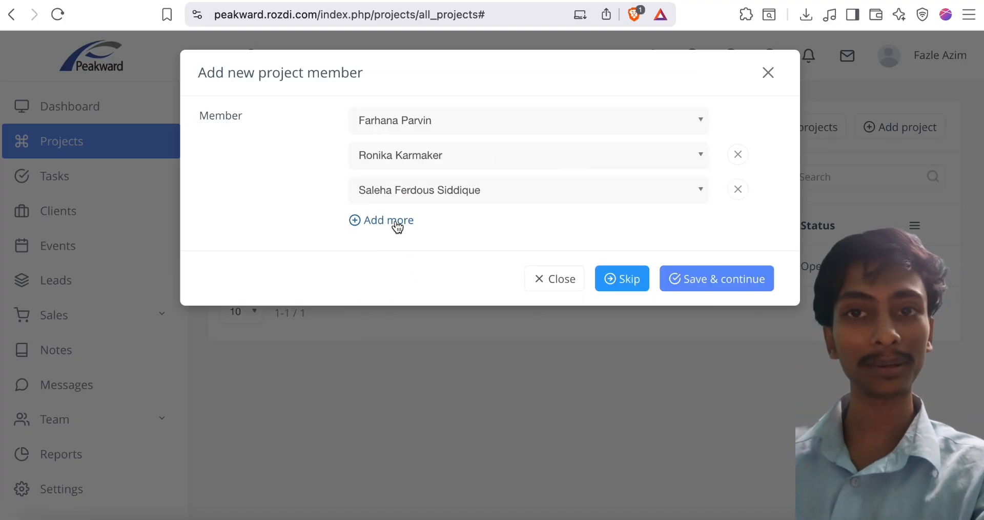
Add the director of operations and the remaining staff member, excluding Peakward Project Planning, save the members and skip adding multiple tasks.
click(395, 223)
click(406, 258)
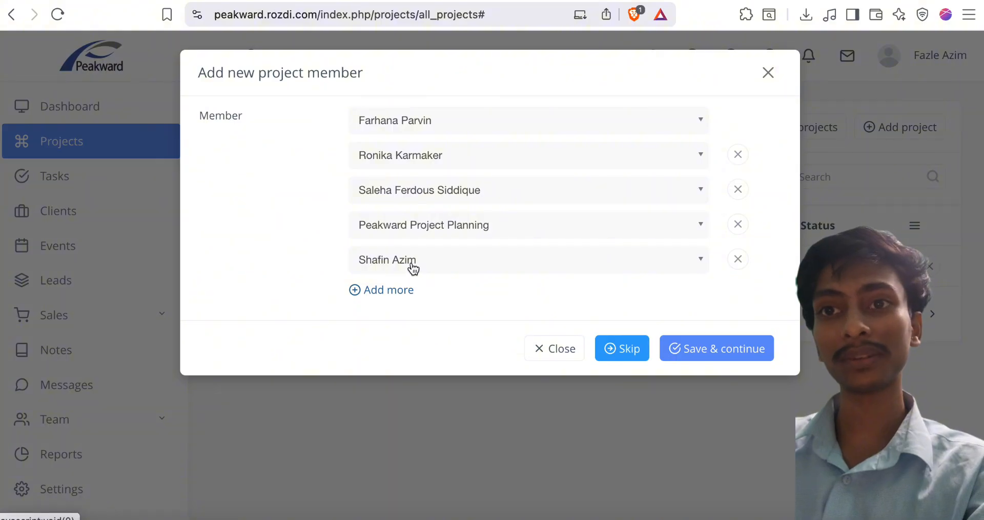
click(417, 232)
click(412, 317)
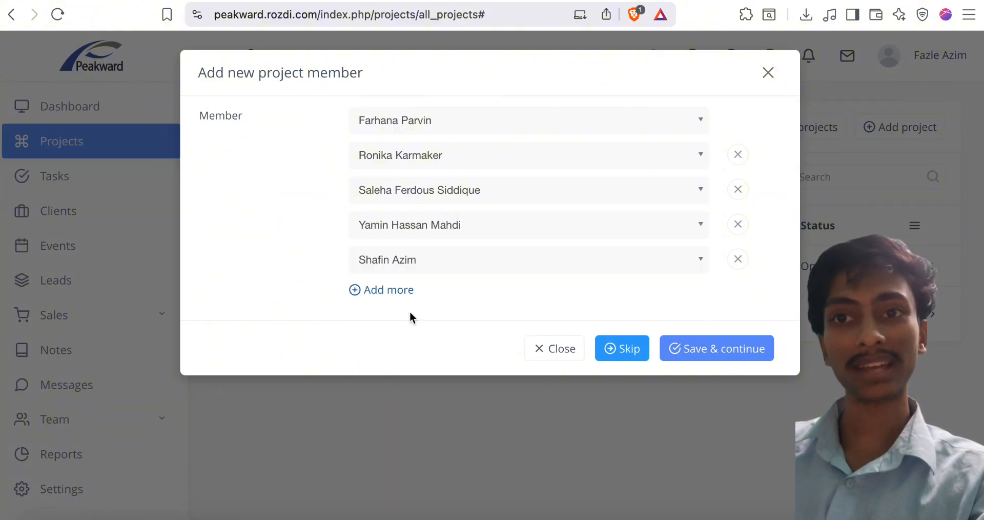
click(414, 290)
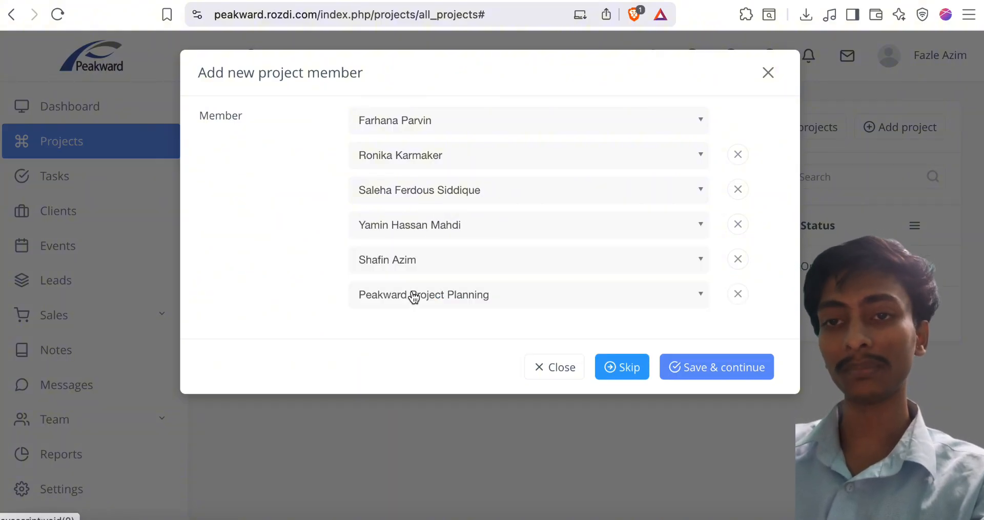
click(738, 294)
click(688, 350)
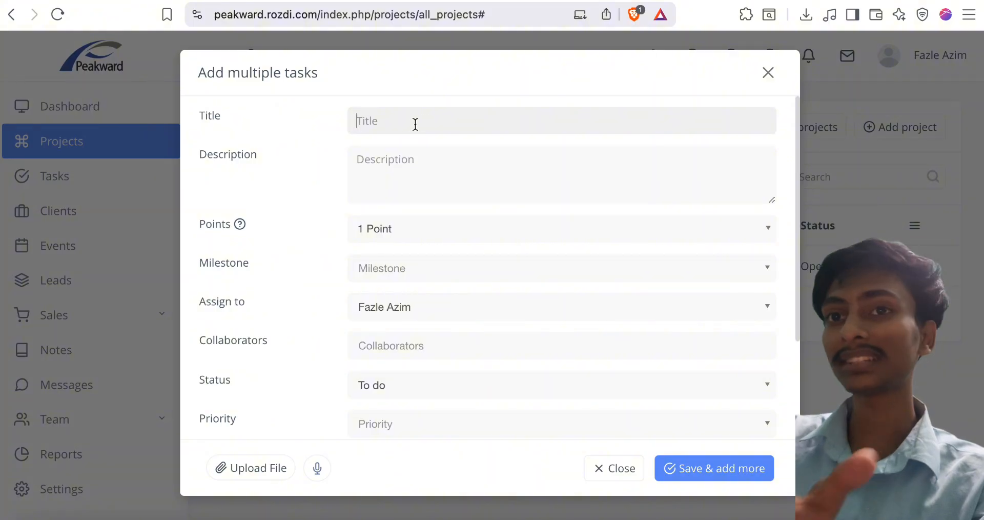
click(772, 76)
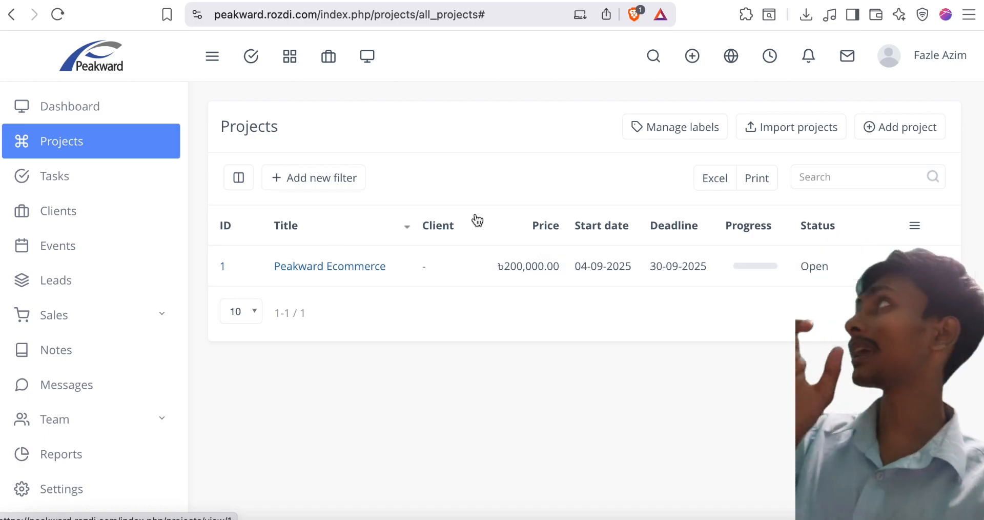
Open the Peakward Ecommerce project and review its overview and project members.
click(360, 269)
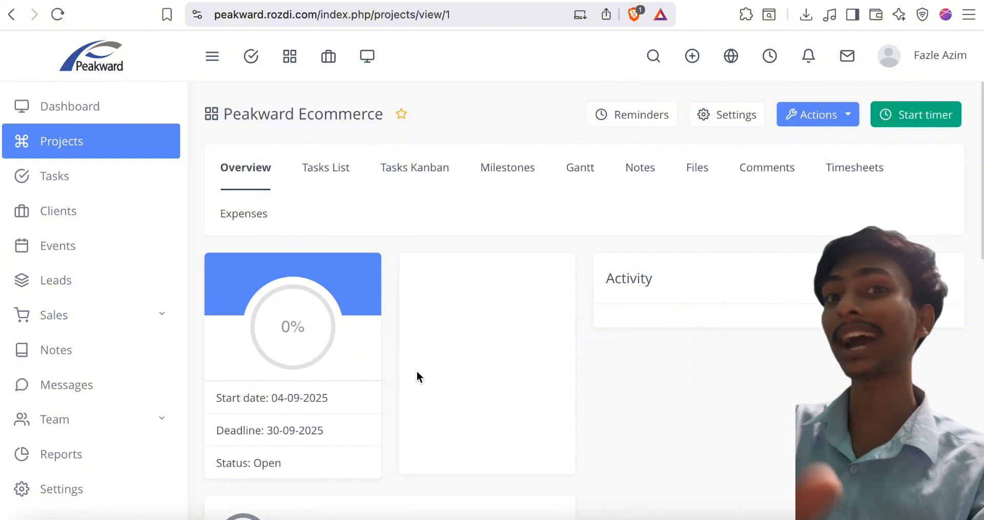
scroll(417, 375, down, 3)
scroll(416, 377, down, 3)
scroll(417, 376, up, 4)
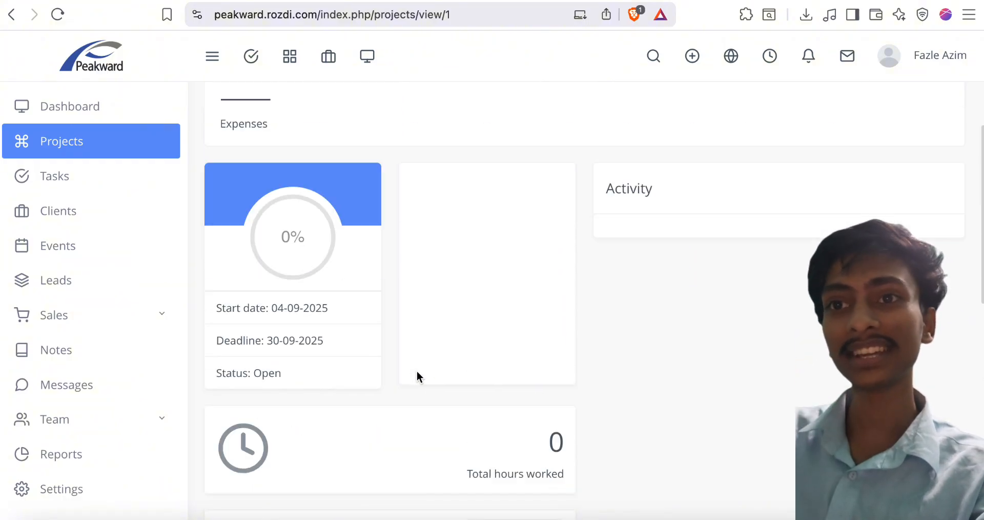
scroll(416, 377, down, 6)
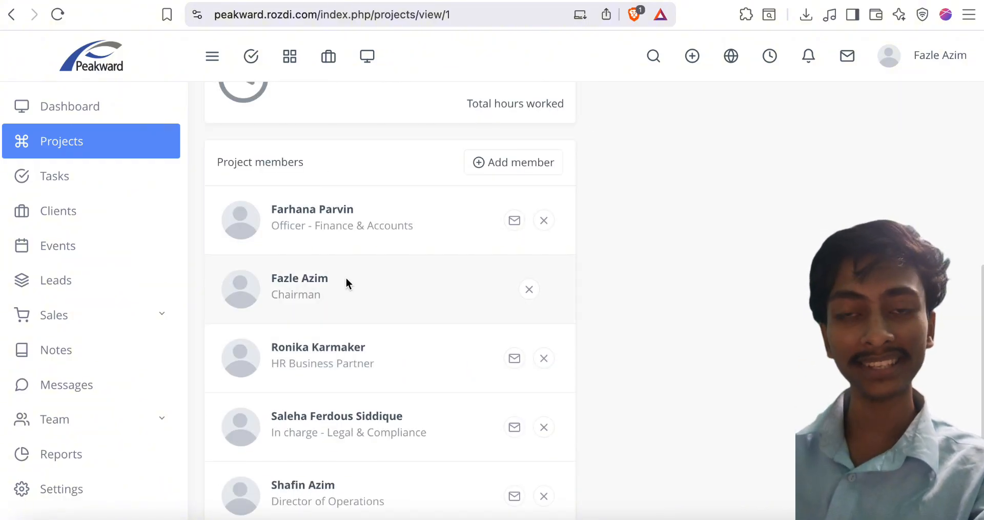
scroll(345, 278, down, 2)
scroll(335, 402, down, 2)
scroll(336, 402, up, 10)
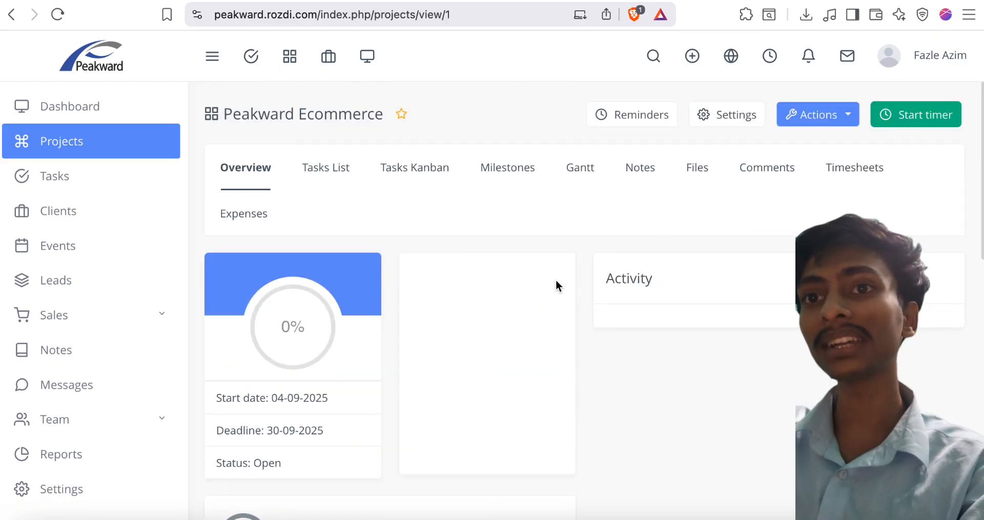
Start a new task in the project's task list and title it "Market Research for best fitted products".
click(328, 177)
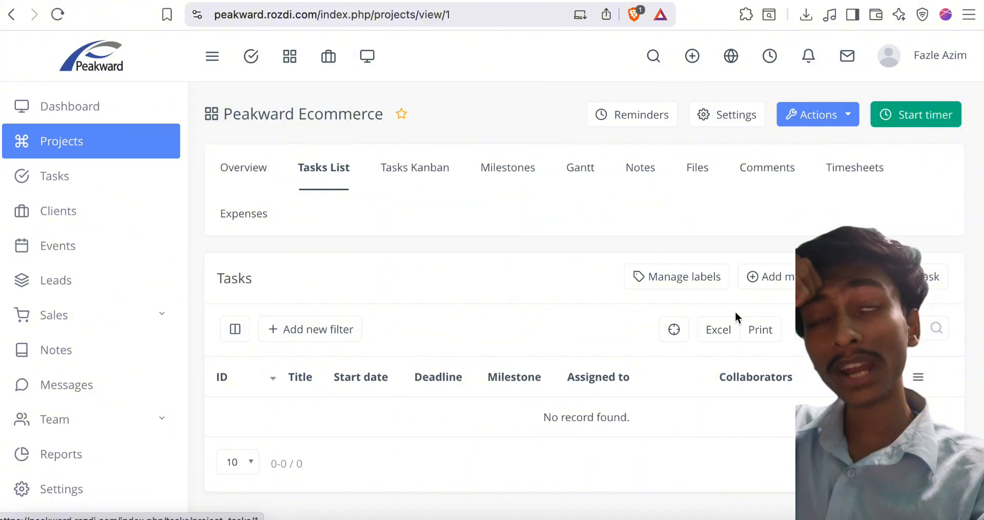
click(930, 277)
click(393, 123)
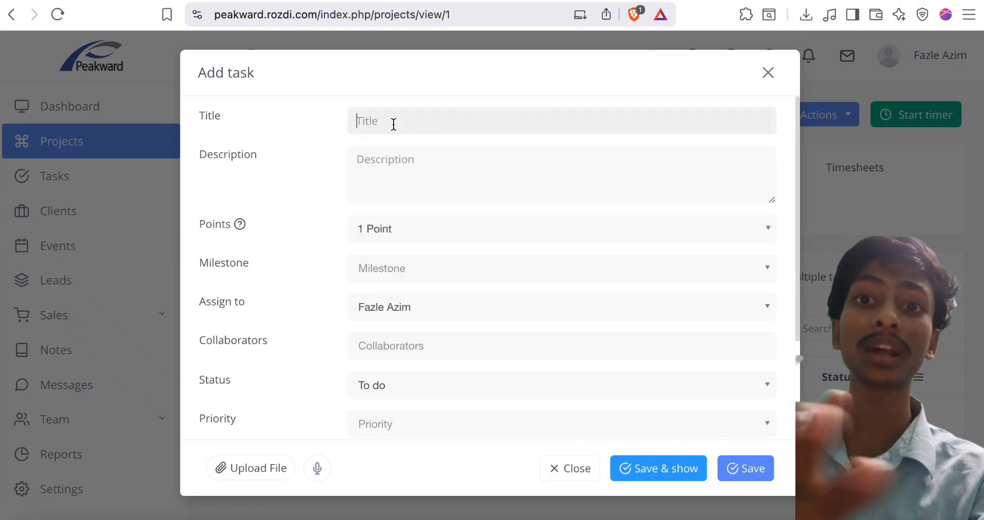
text(Market Re)
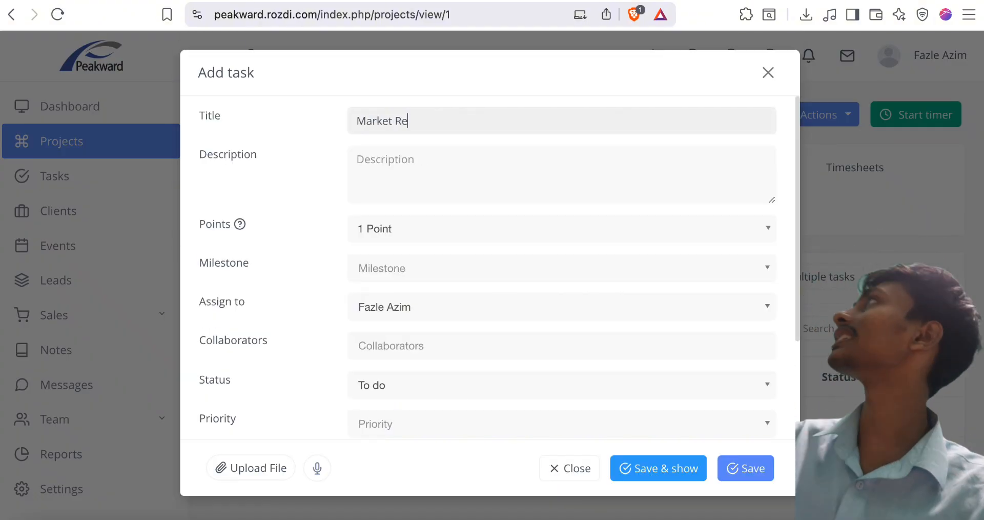
text(search for)
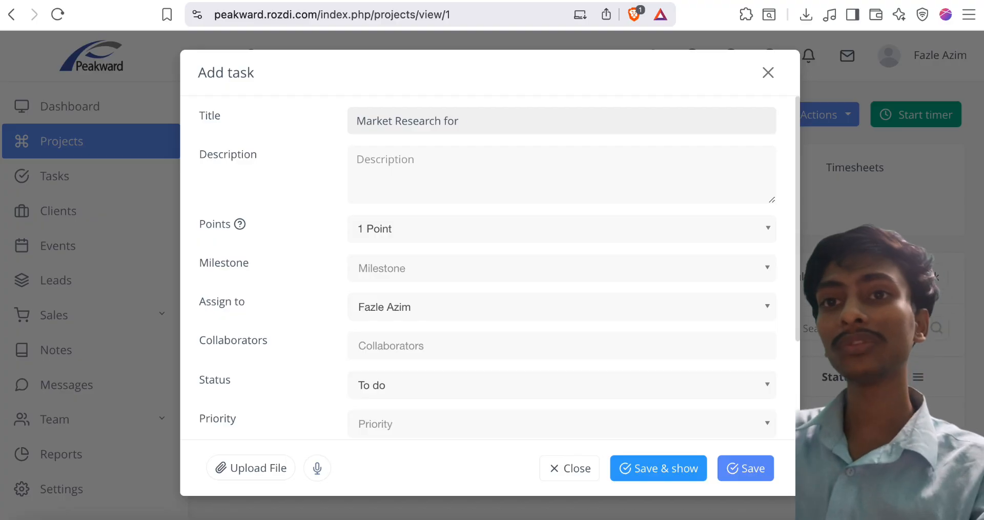
text( best fitted )
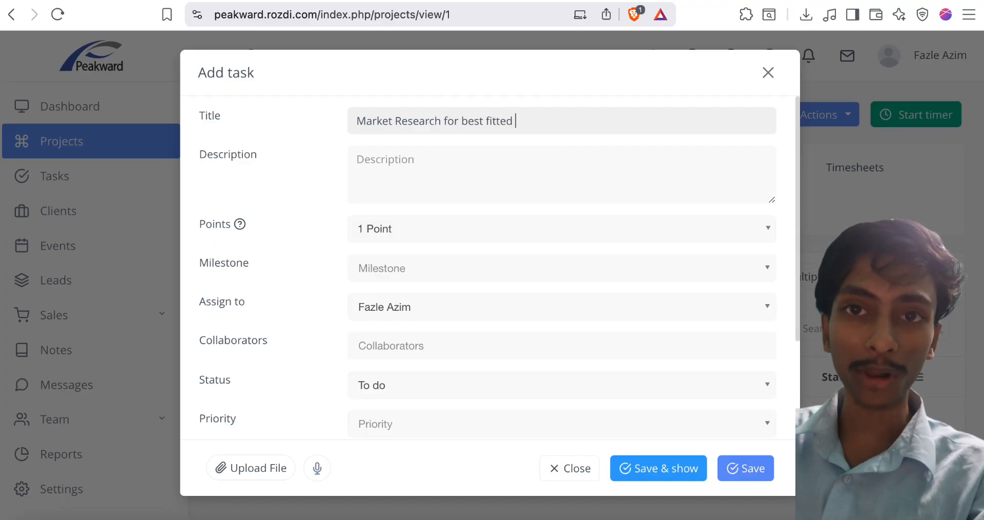
text(produtcs)
key(BackSpace)
key(BackSpace)
key(BackSpace)
text(cts)
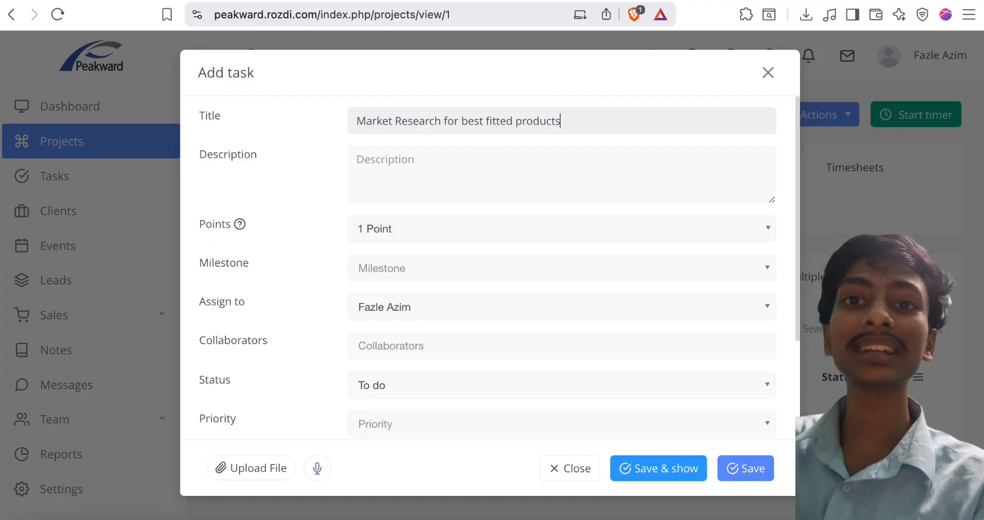
triple_click(403, 123)
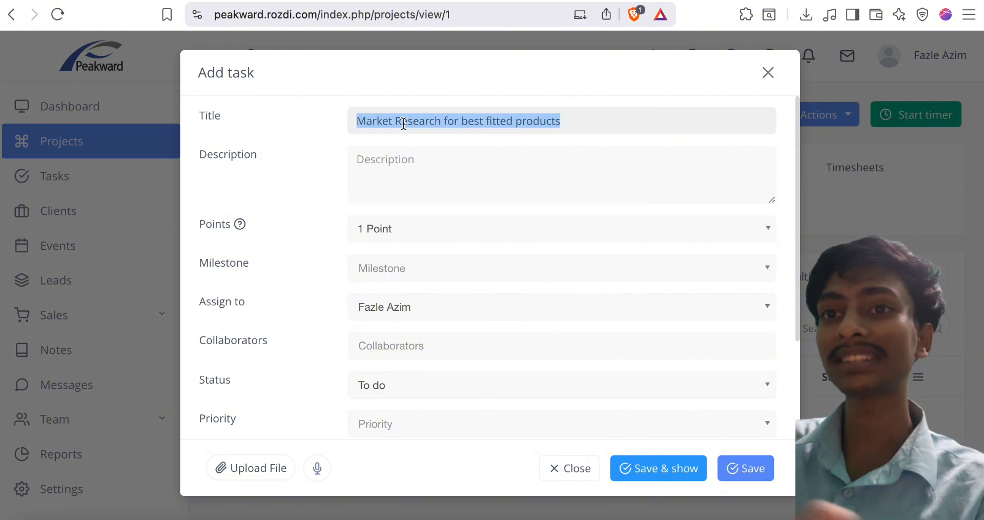
Describe the task as "In this task the team members should be able to do a market research and present ideas to the management.".
click(411, 165)
text(Un)
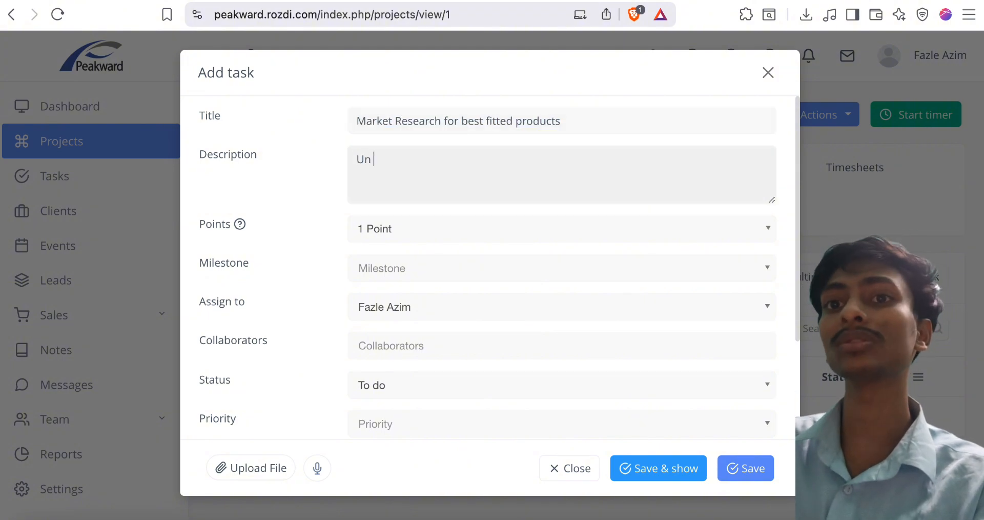
key(super+a)
text(In)
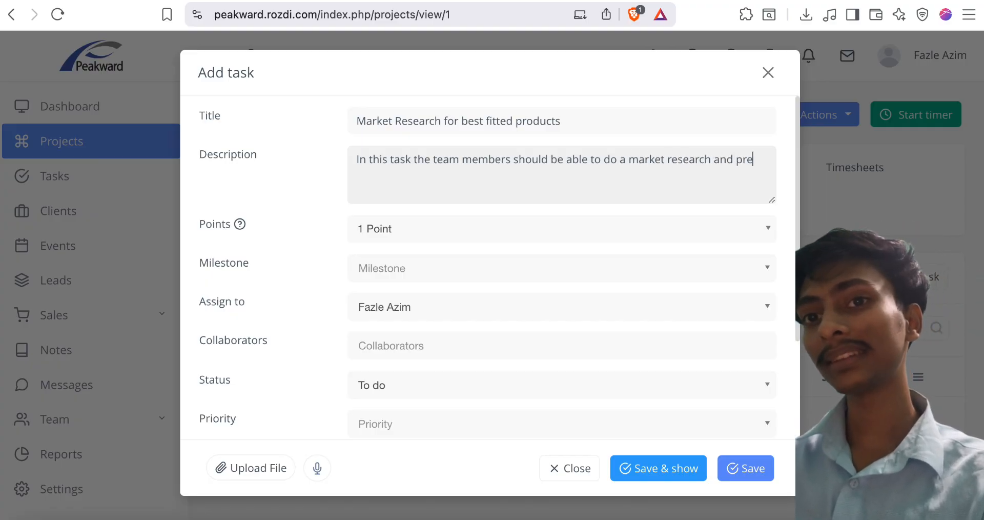
text(sent ideas to)
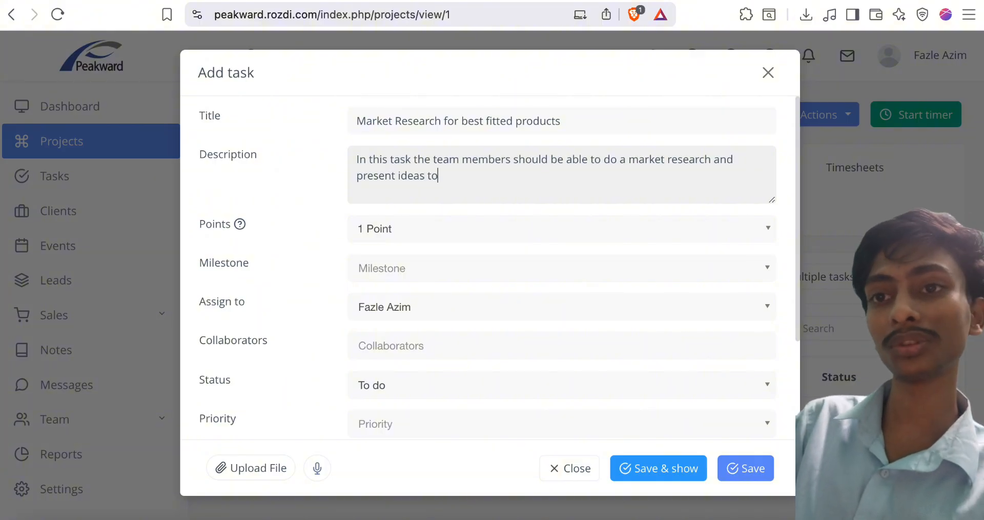
text( management.)
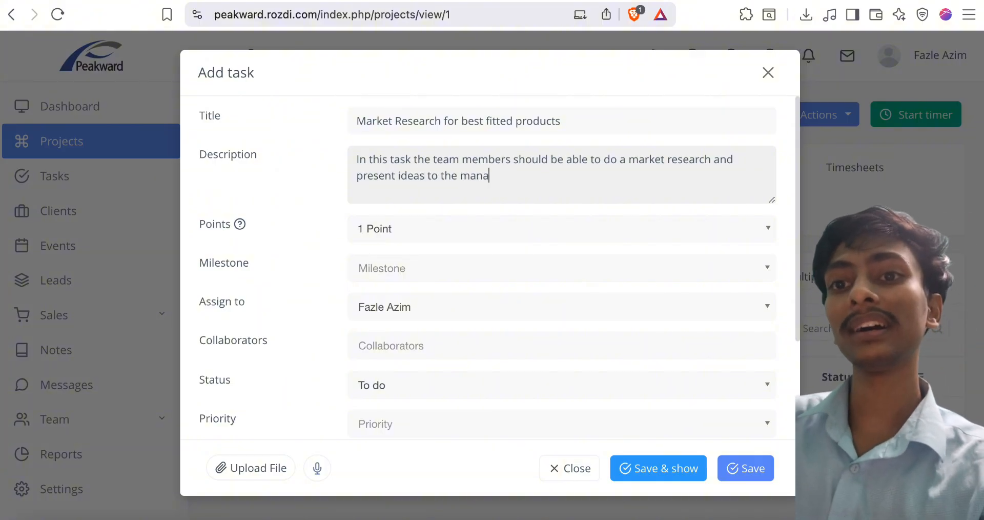
Set the task's points to 5 Points and leave the milestone empty.
click(395, 228)
click(387, 368)
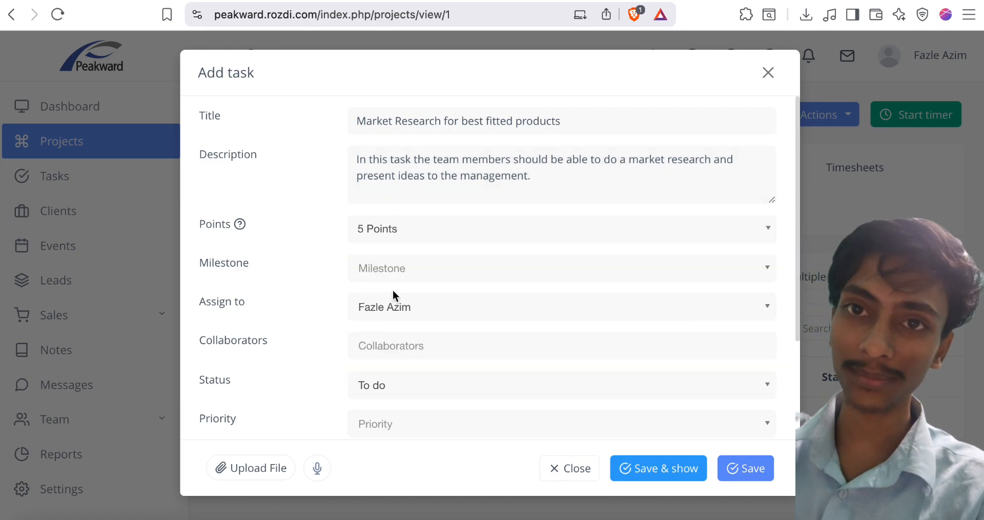
scroll(393, 290, down, 2)
click(386, 217)
click(386, 216)
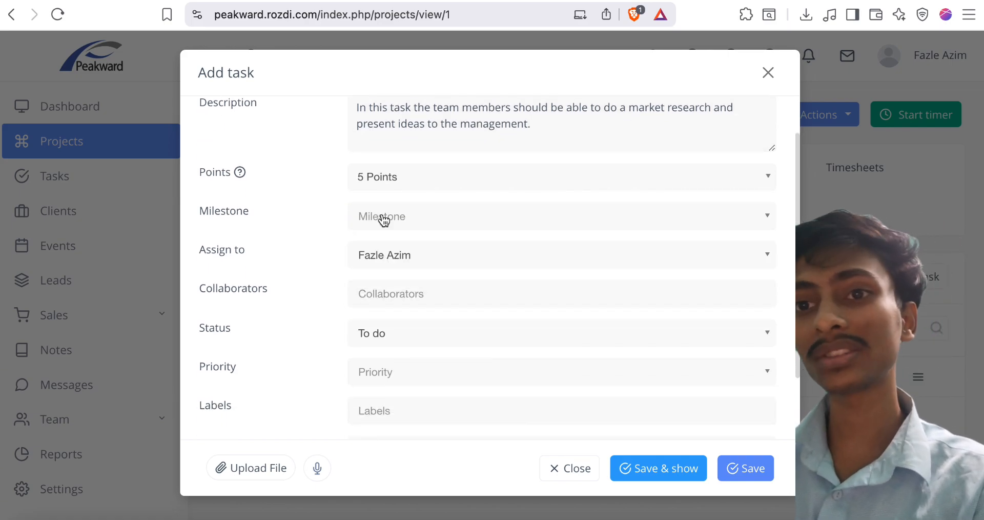
Assign the task to the last listed team member and add the third and fifth listed members as collaborators.
click(383, 250)
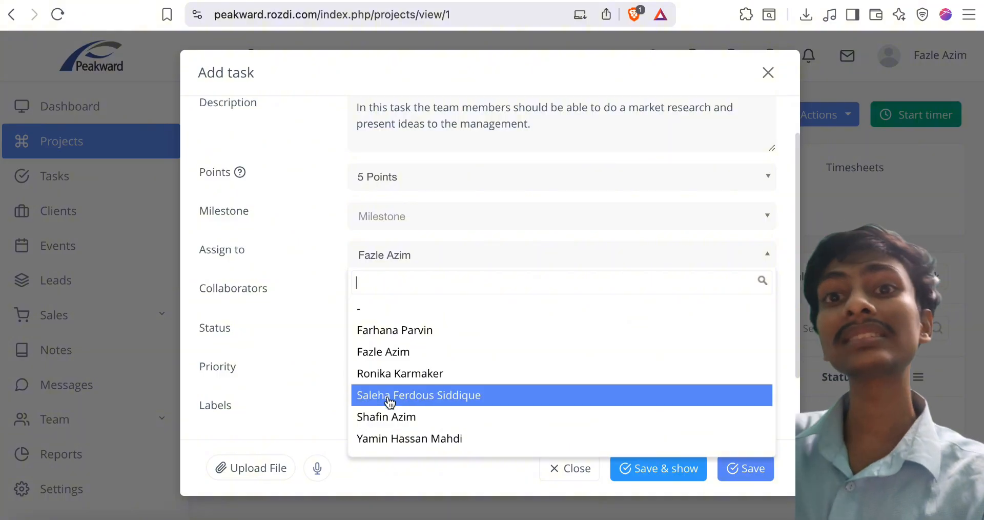
click(392, 439)
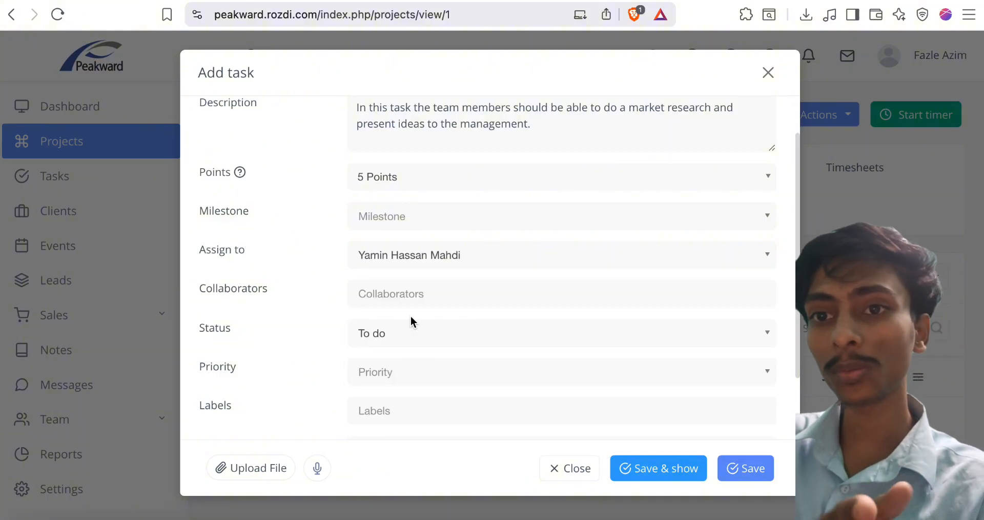
scroll(410, 316, down, 1)
click(415, 251)
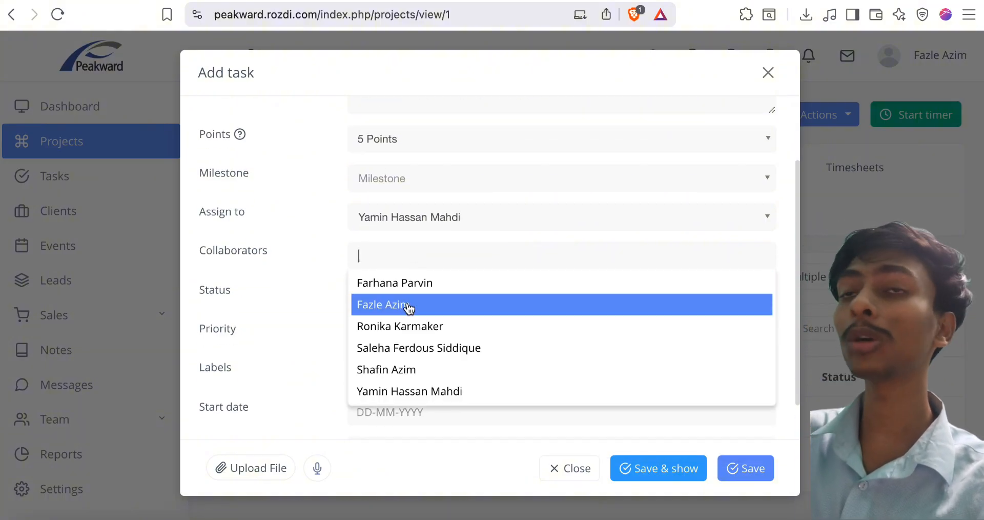
click(436, 327)
click(479, 256)
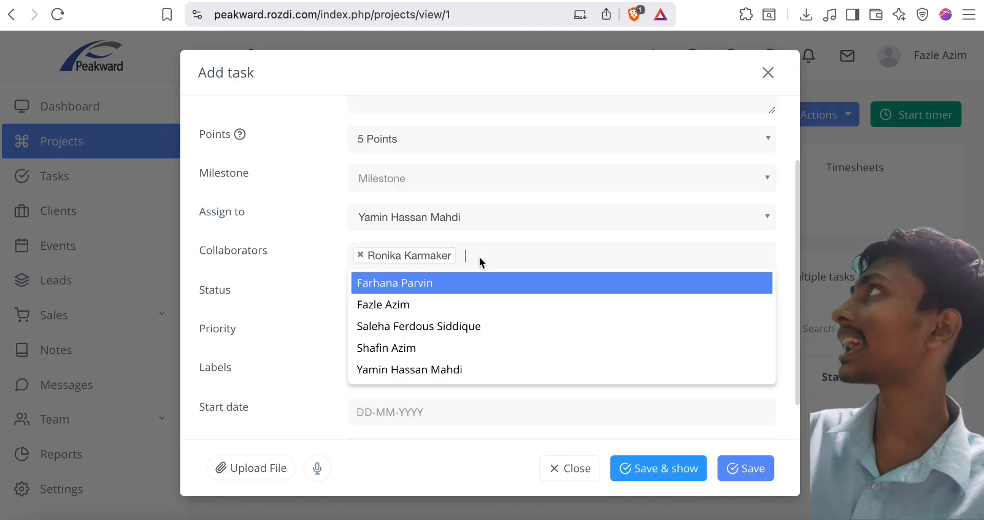
click(436, 349)
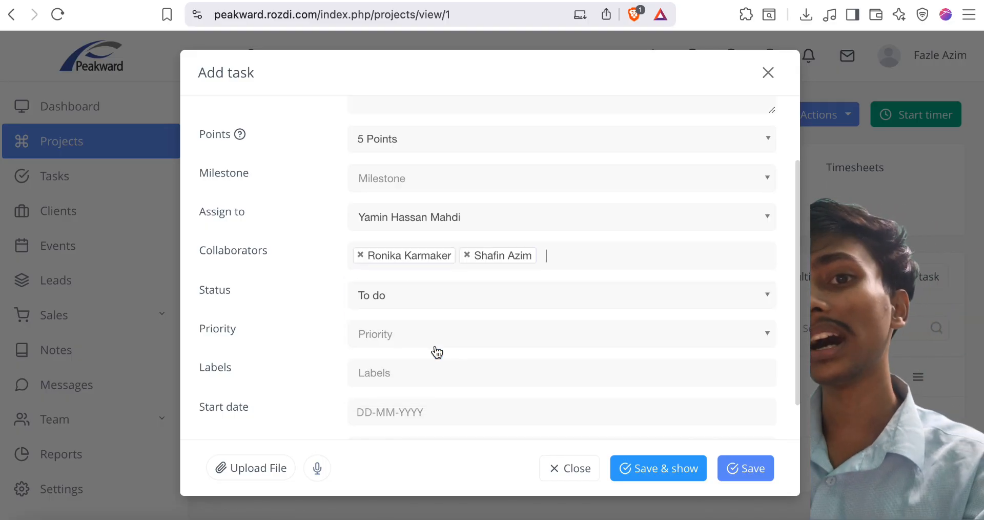
Keep the task status as To do, set the priority to Blocker and leave the labels empty.
scroll(399, 323, down, 2)
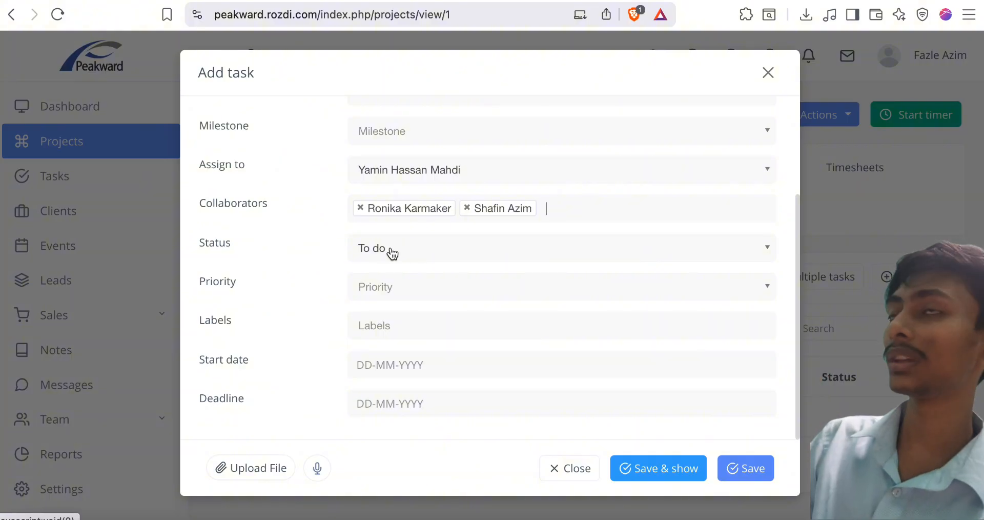
click(393, 253)
click(387, 306)
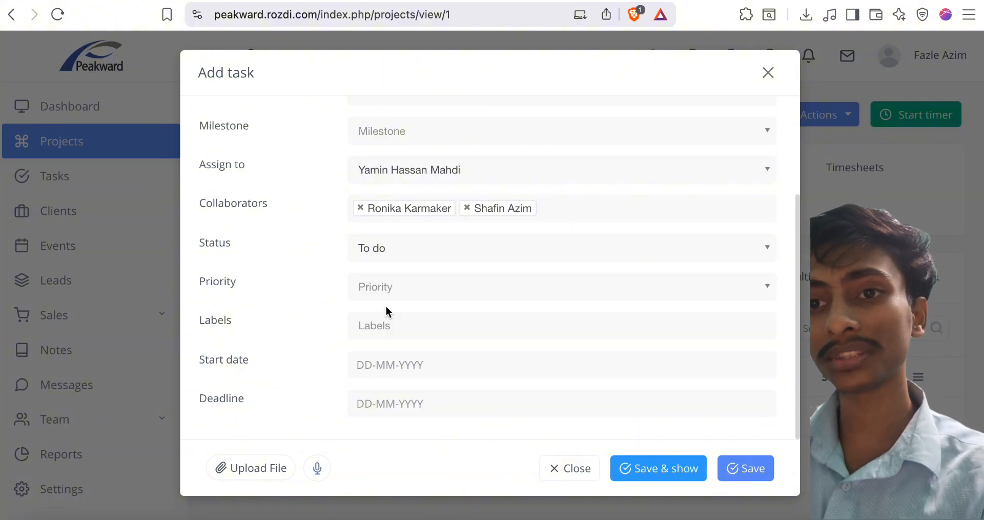
click(380, 287)
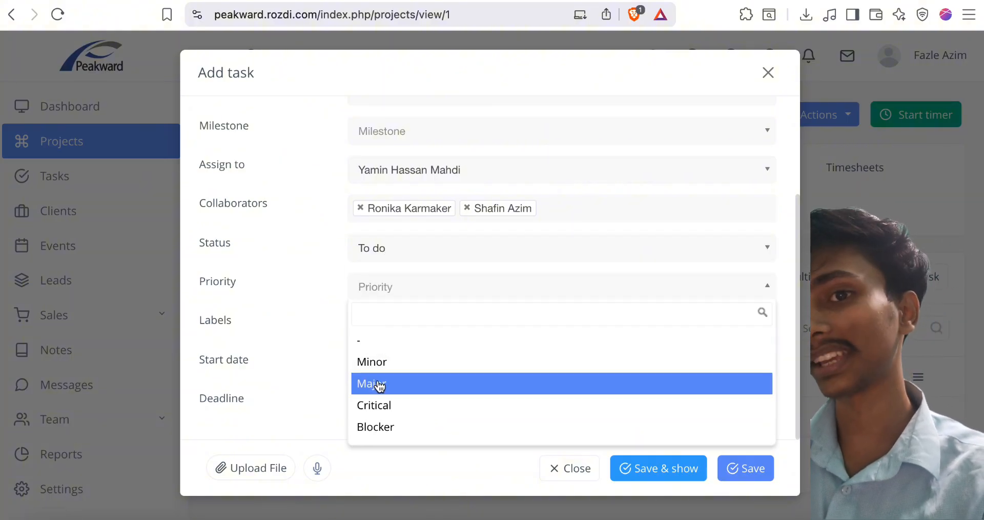
click(377, 426)
click(402, 327)
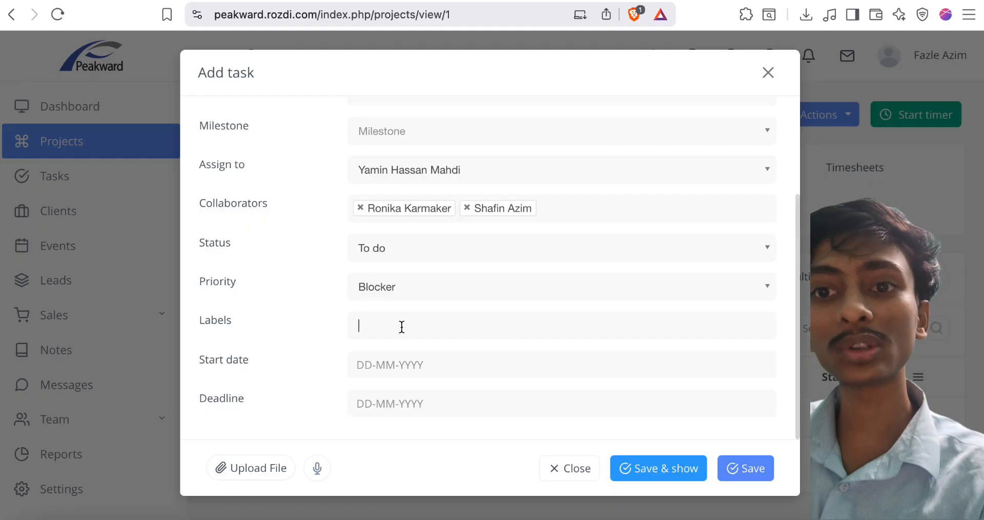
Set the start date to 04-09-2025 and the deadline to 10-09-2025, and save the task, showing its details.
click(397, 364)
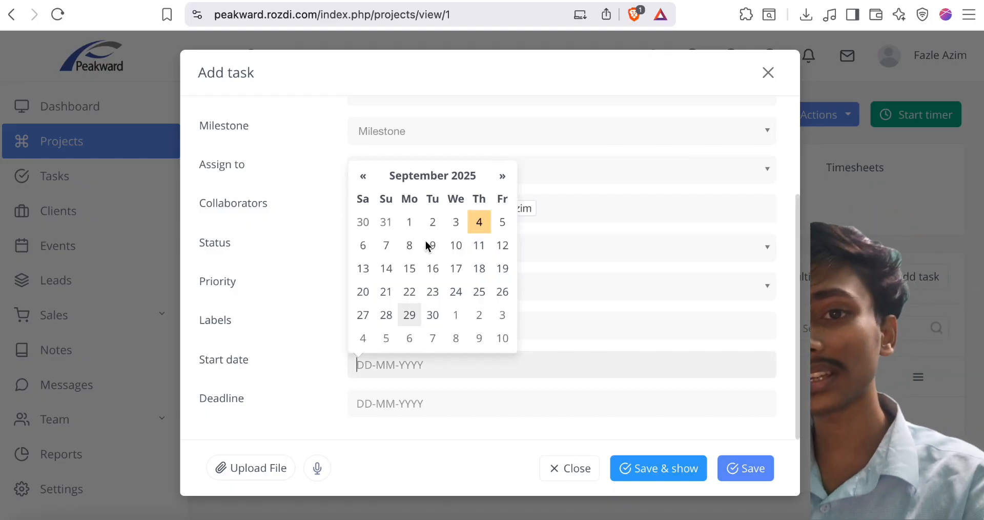
click(478, 222)
click(416, 402)
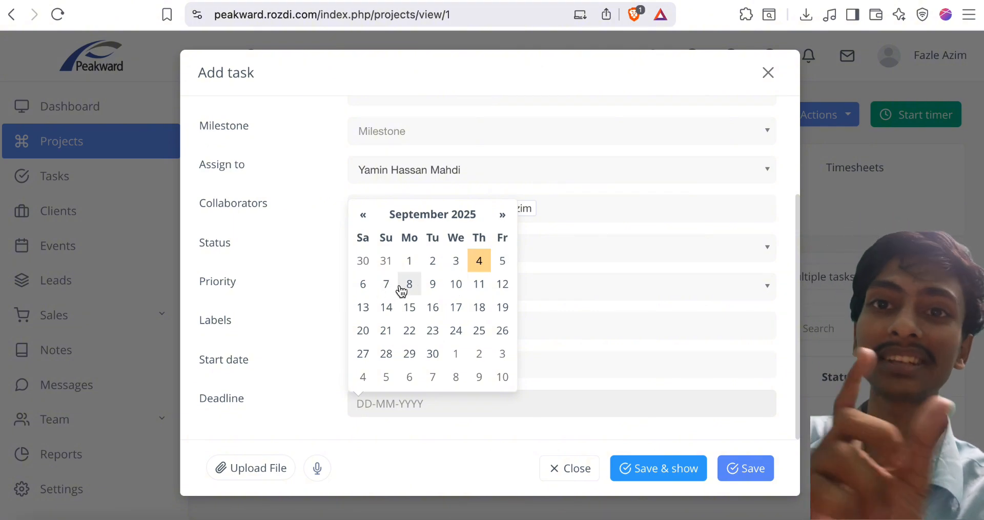
click(456, 284)
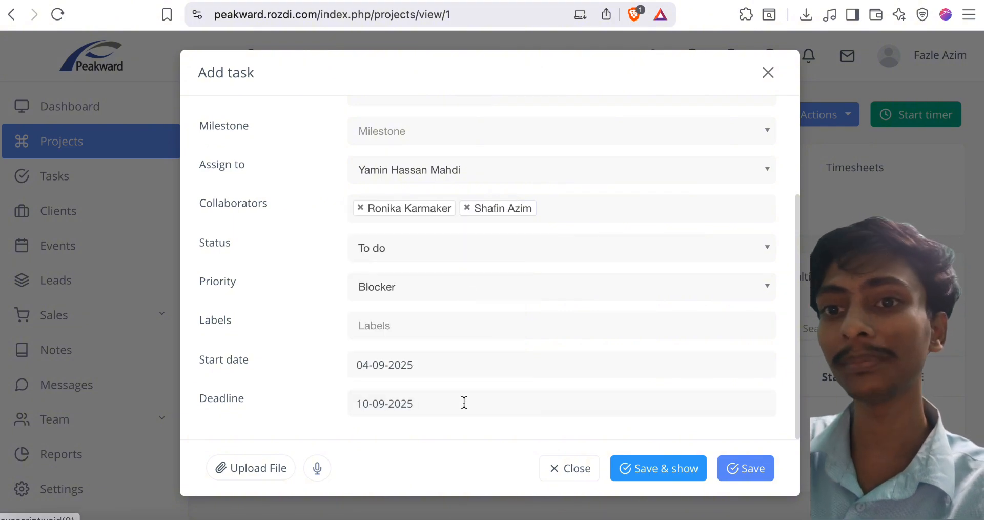
click(691, 468)
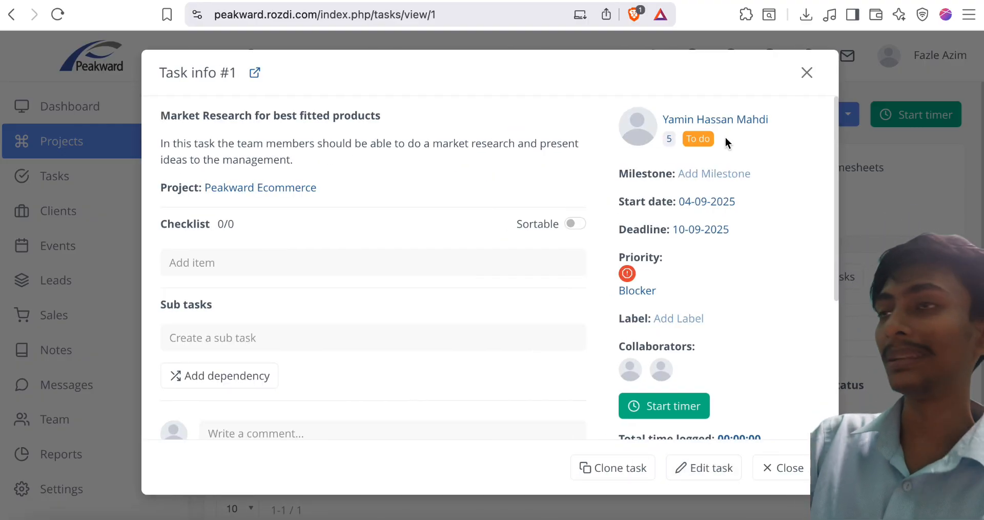
Review the saved task's details and add the checklist item "Do market research".
scroll(656, 292, down, 3)
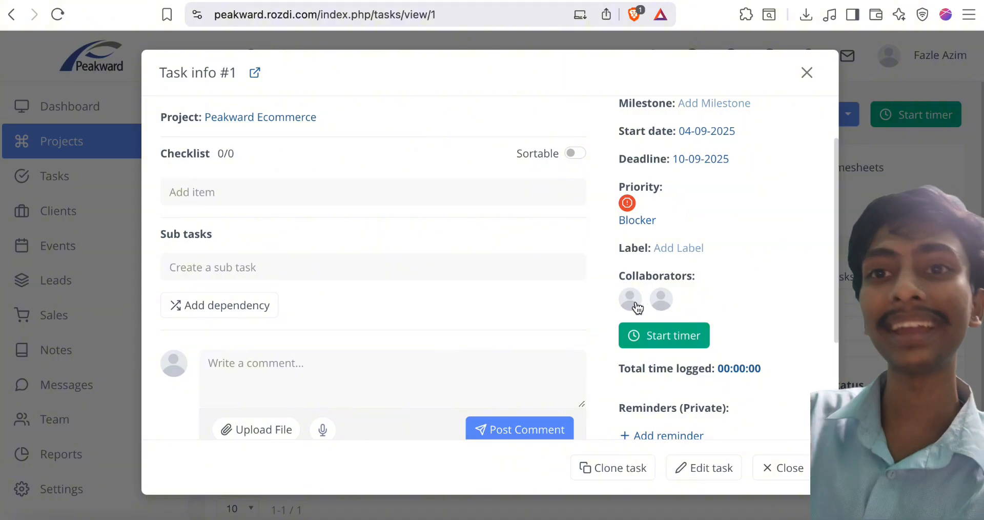
scroll(551, 261, up, 3)
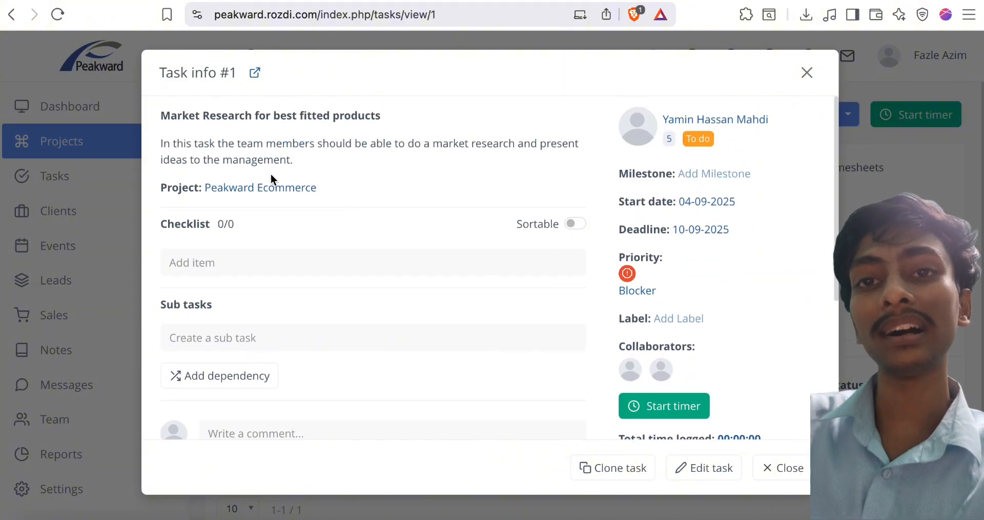
click(203, 258)
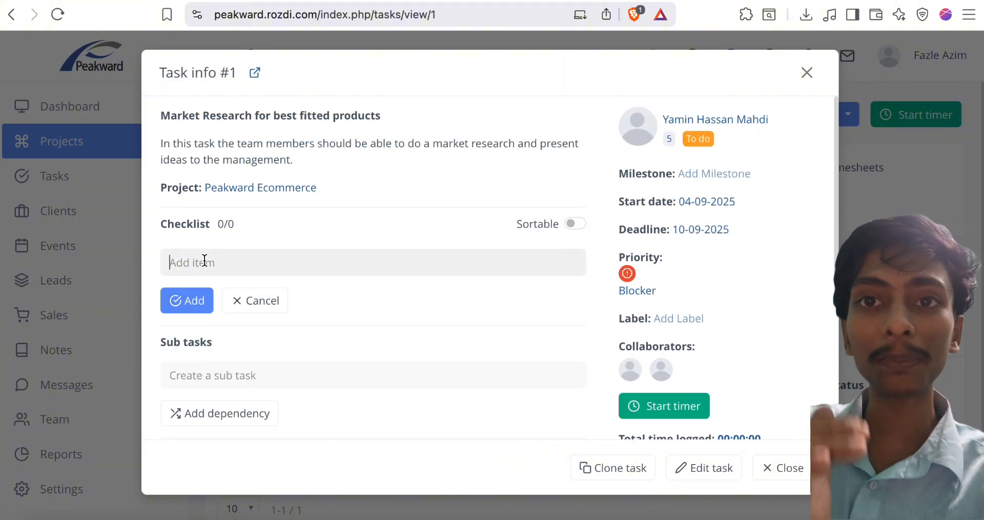
text(Do m)
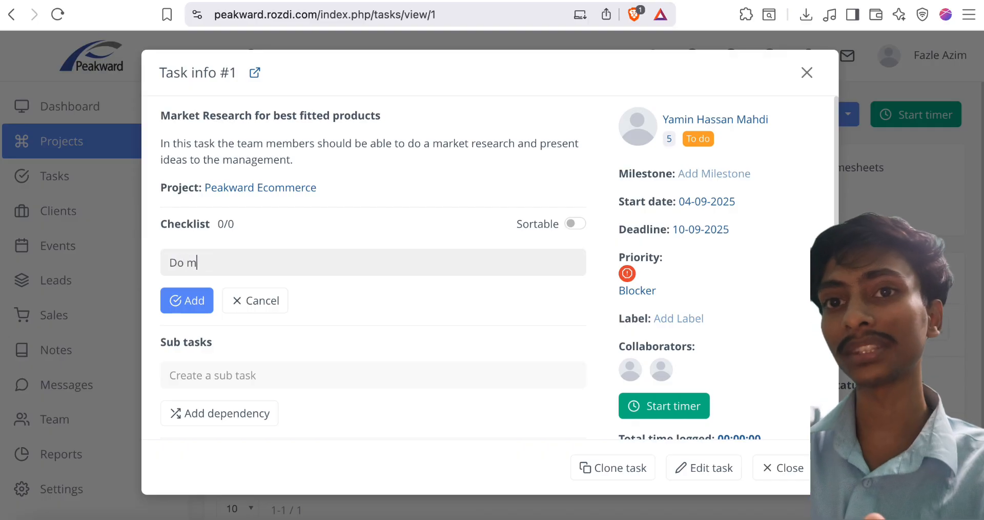
text(arket resea)
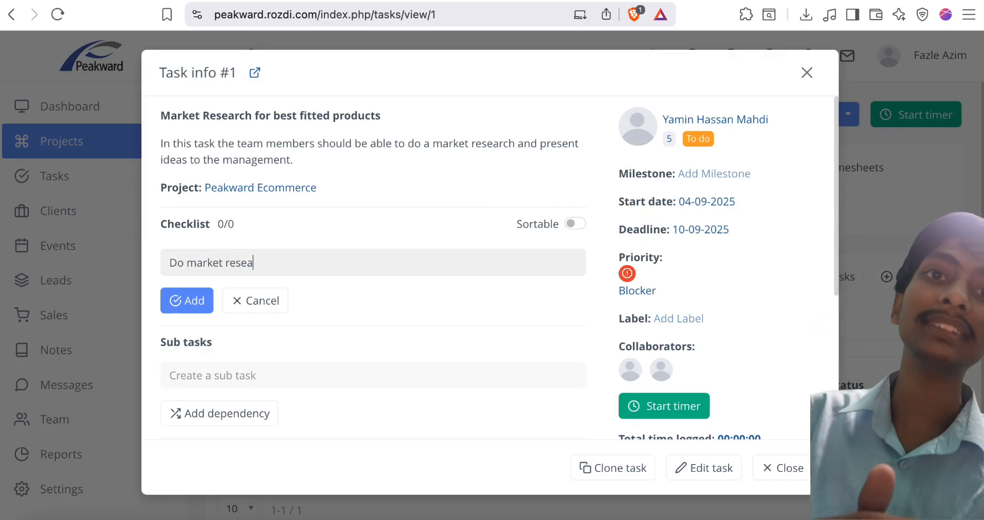
text(rch)
click(177, 297)
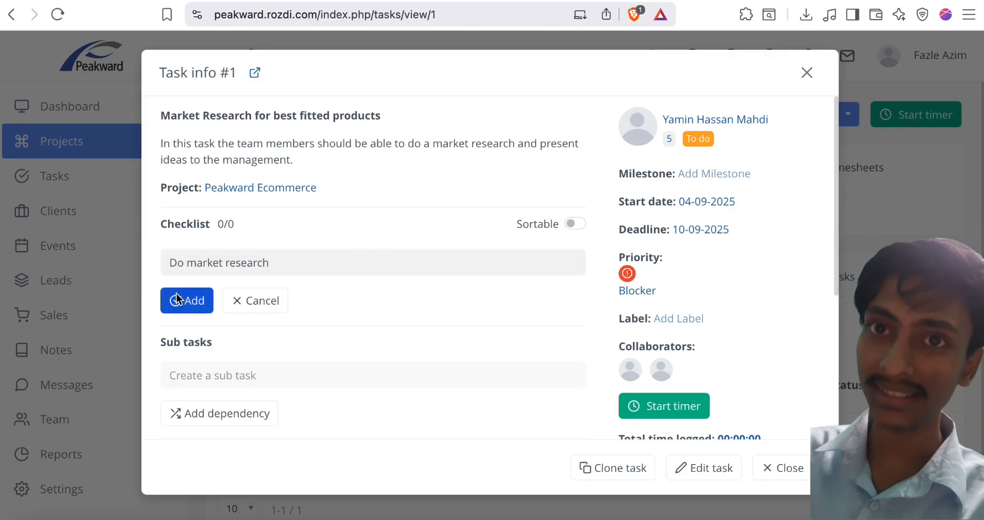
Add the checklist item "Make product lists" to the market research task.
text(Make)
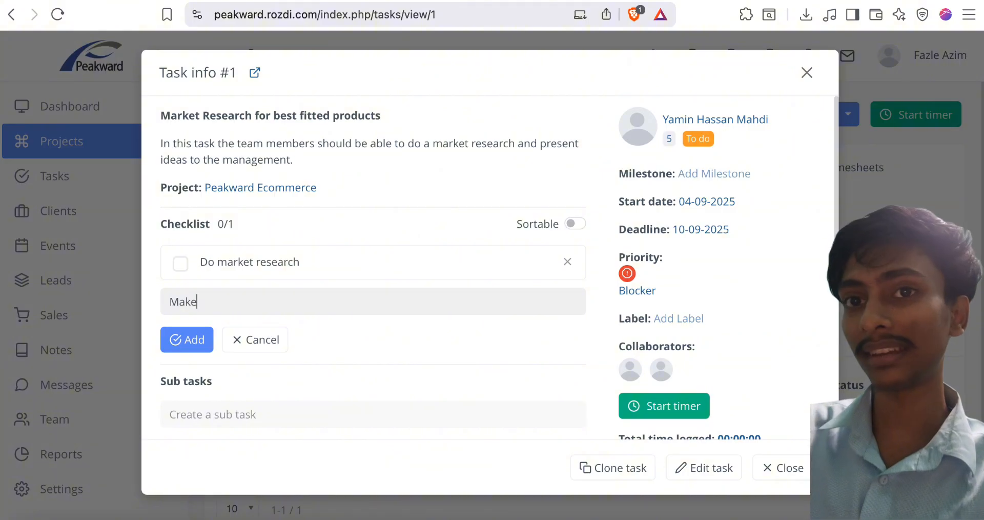
text( produts)
key(ctrl+a)
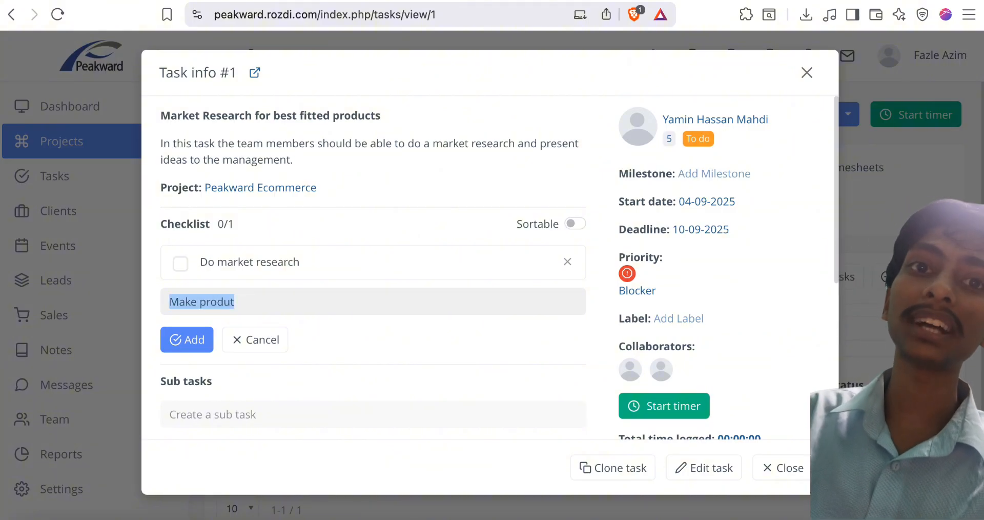
text(Make produ)
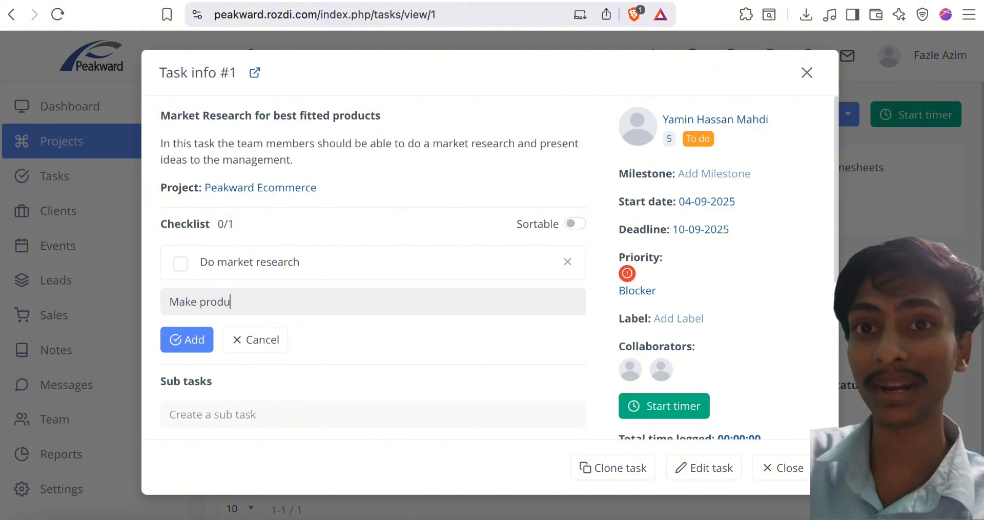
click(208, 329)
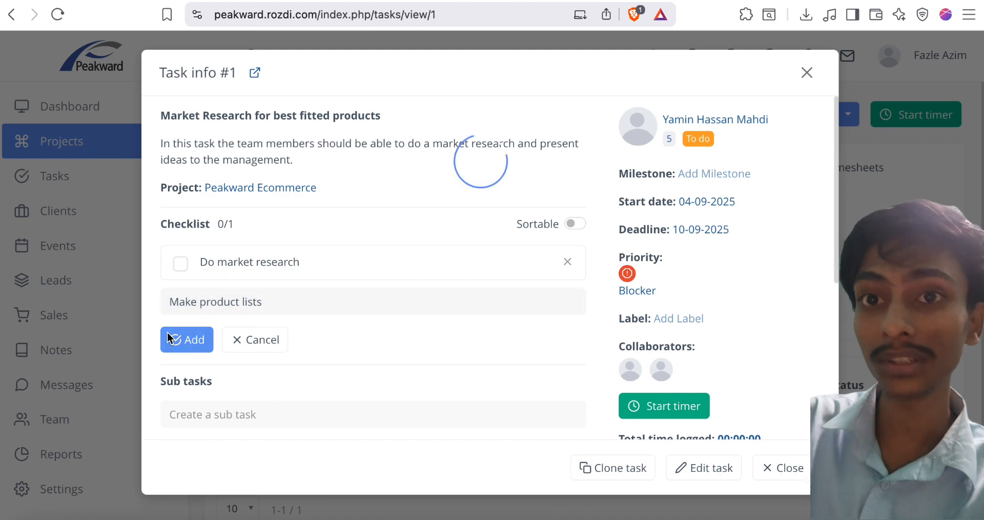
Add the checklist item "Show the products to the management" to the task.
text(Sho)
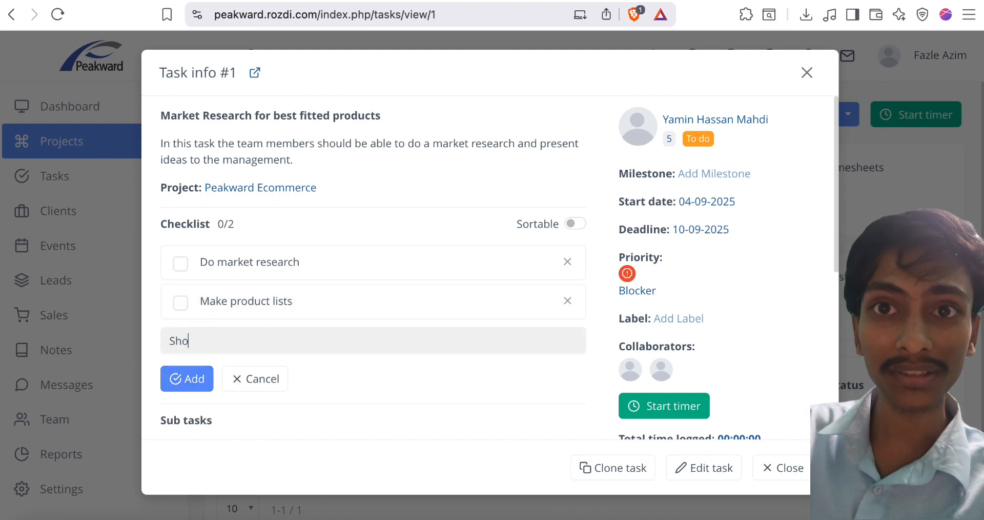
text(w the product)
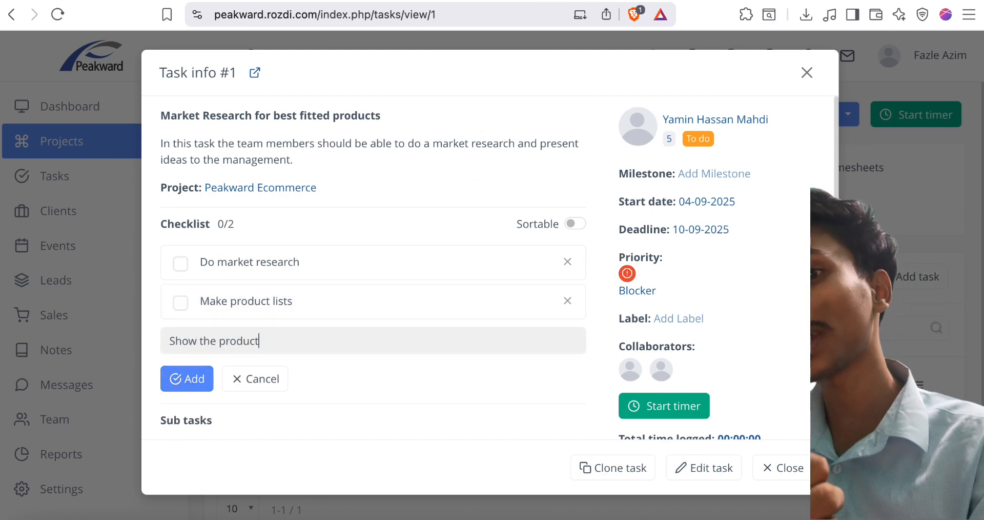
text(s )
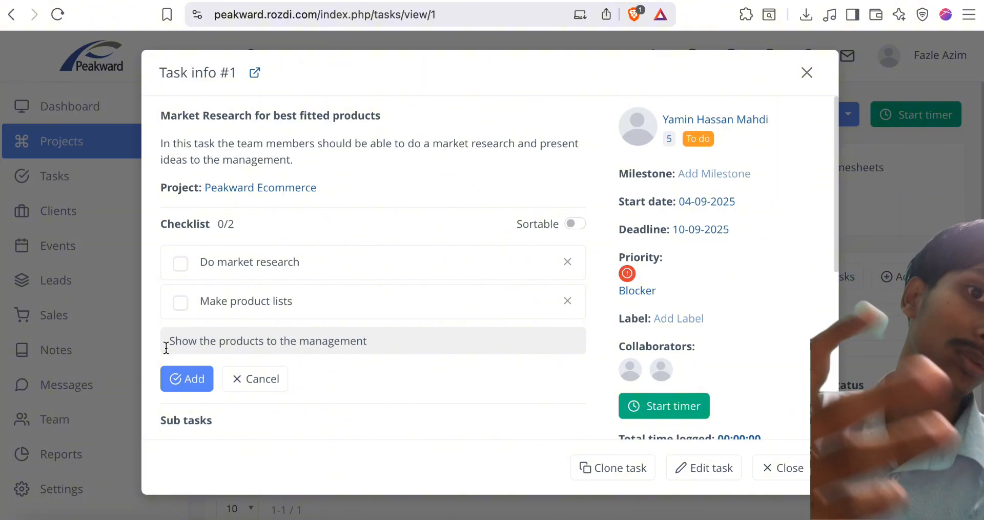
text(to the management)
click(176, 379)
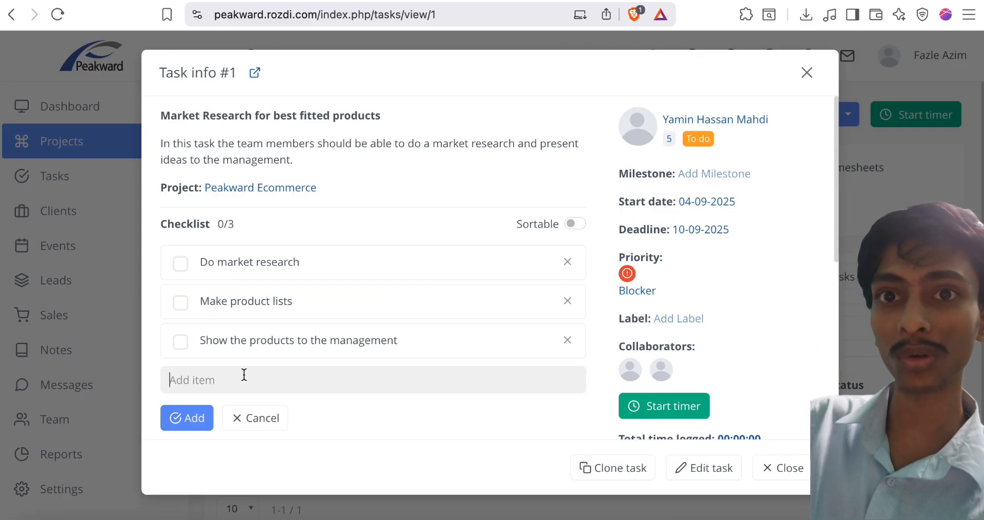
Add "Get approval" as the fourth checklist item of the task.
text(G)
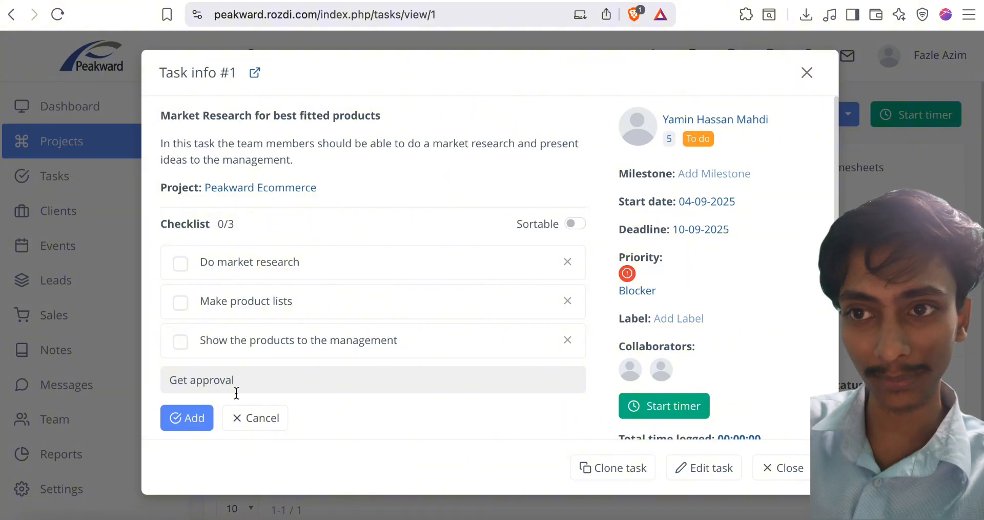
text(et approval)
click(173, 425)
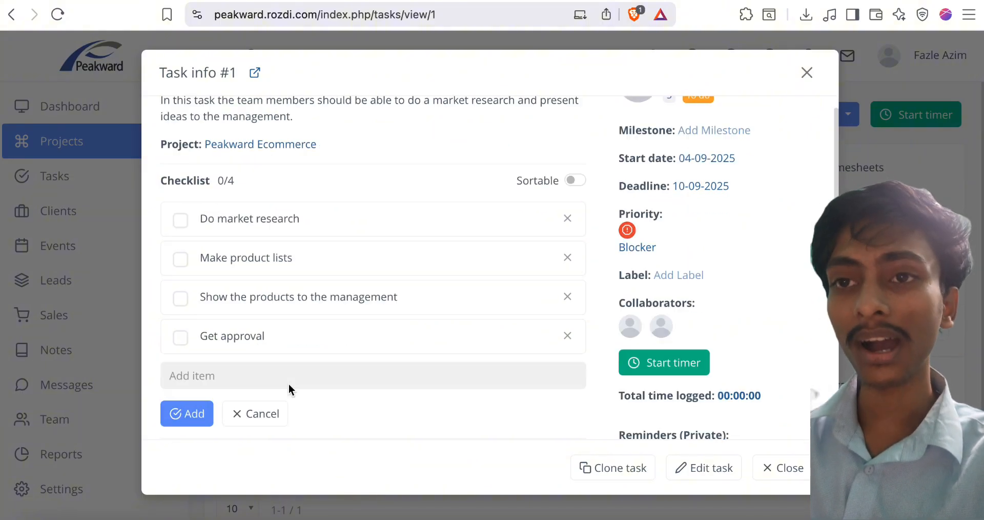
Post the comment "Hurry" on the market research task and close its details.
scroll(288, 383, down, 10)
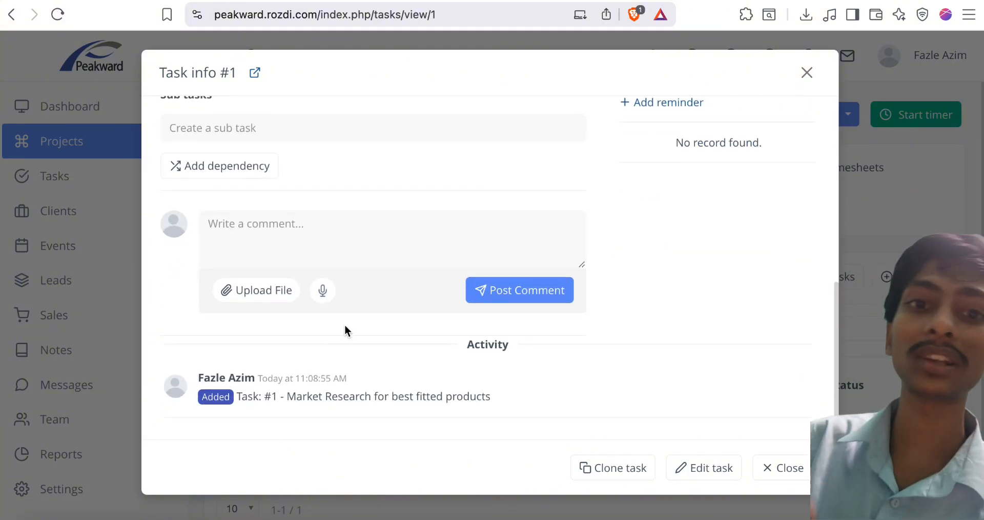
click(323, 236)
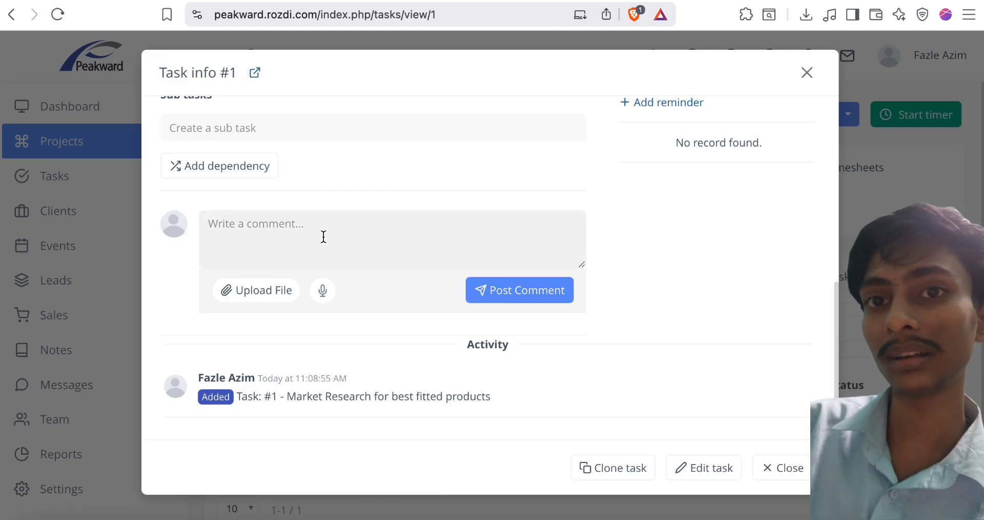
text(Do It h)
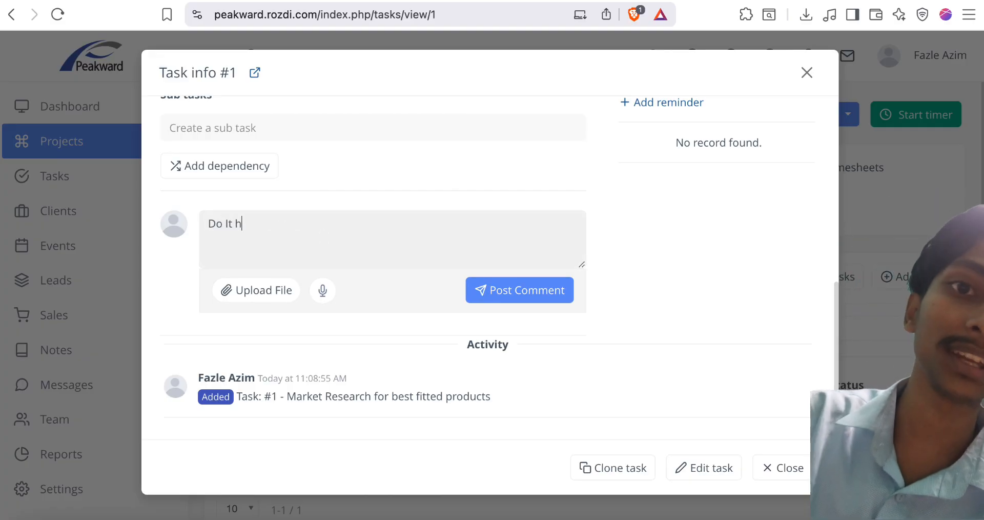
text(urry)
key(ctrl+a)
key(BackSpace)
text(Hur)
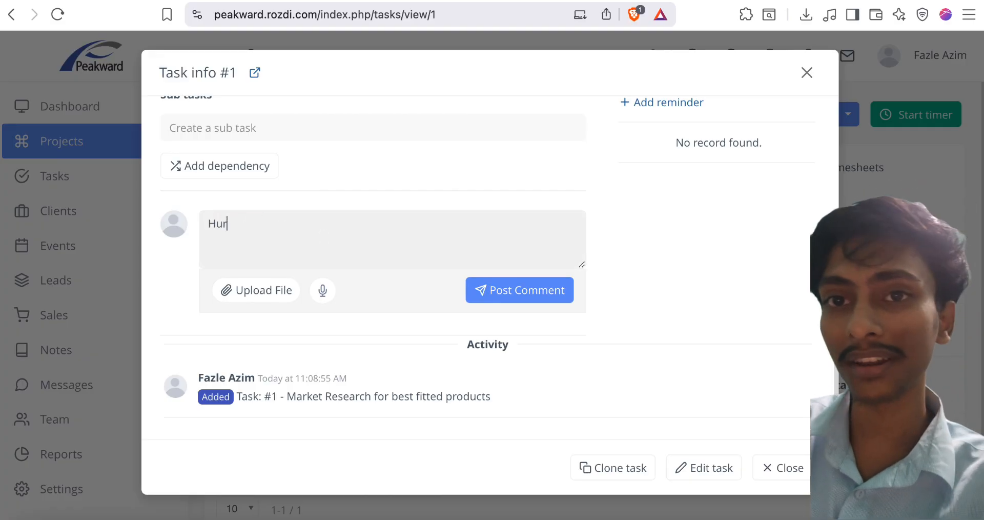
click(496, 293)
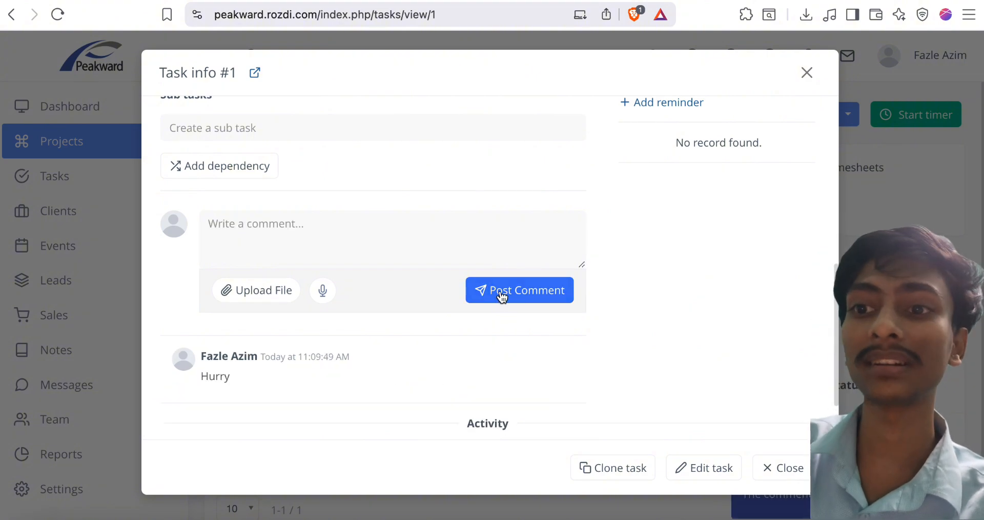
scroll(544, 275, down, 2)
scroll(552, 300, up, 10)
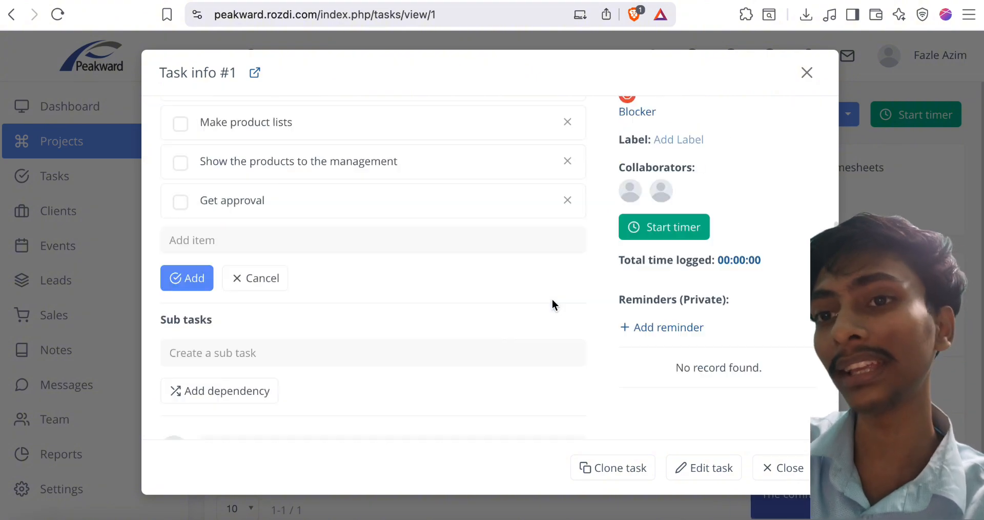
click(808, 77)
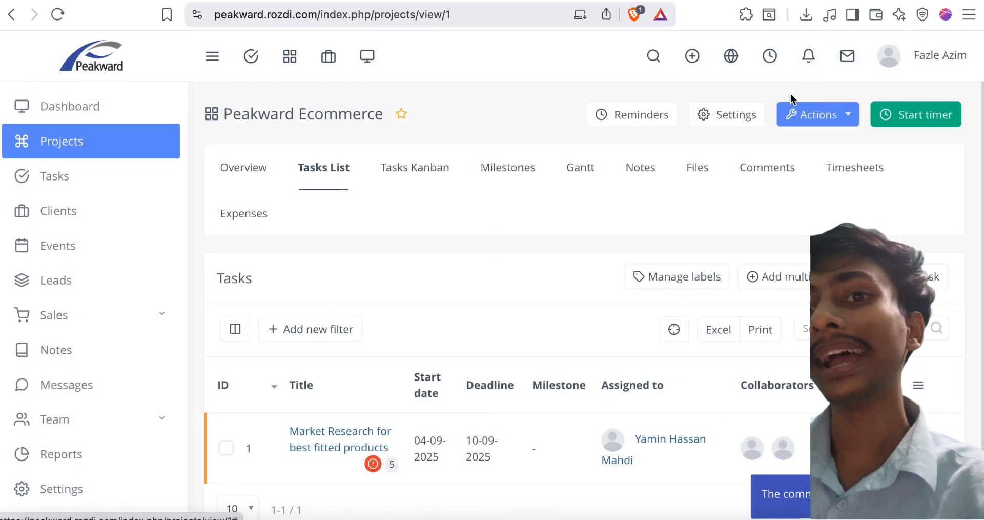
Show the project's Tasks Kanban, move the market research task to In progress and return it to To do.
click(418, 174)
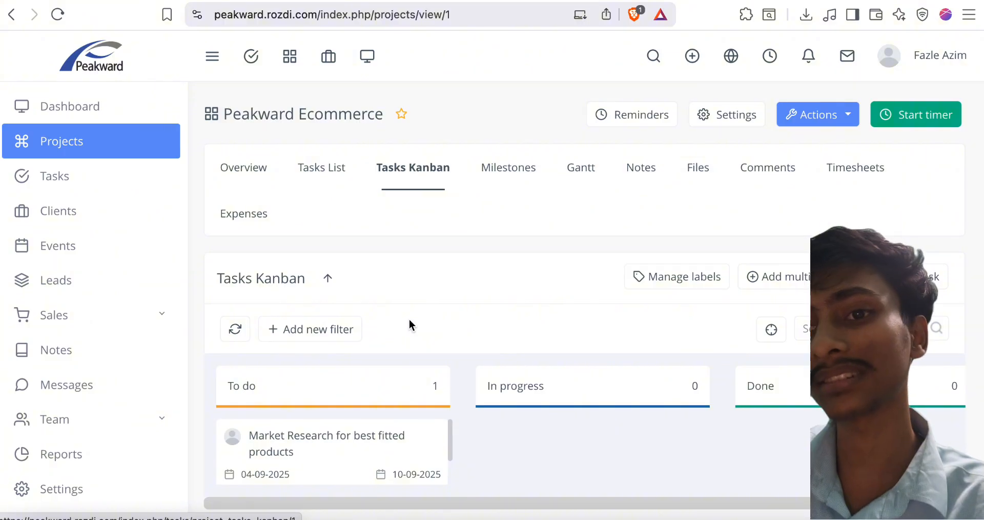
drag(334, 444, 529, 424)
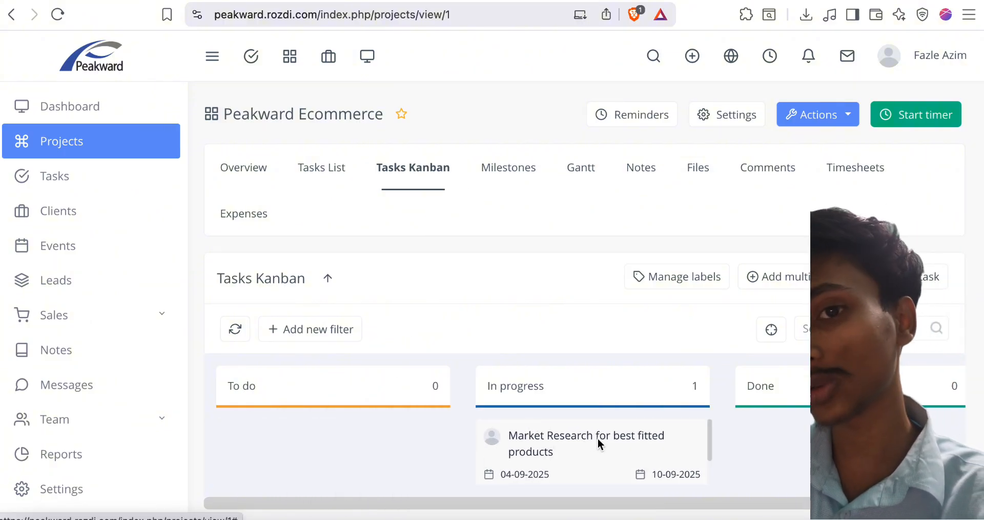
drag(598, 438, 374, 433)
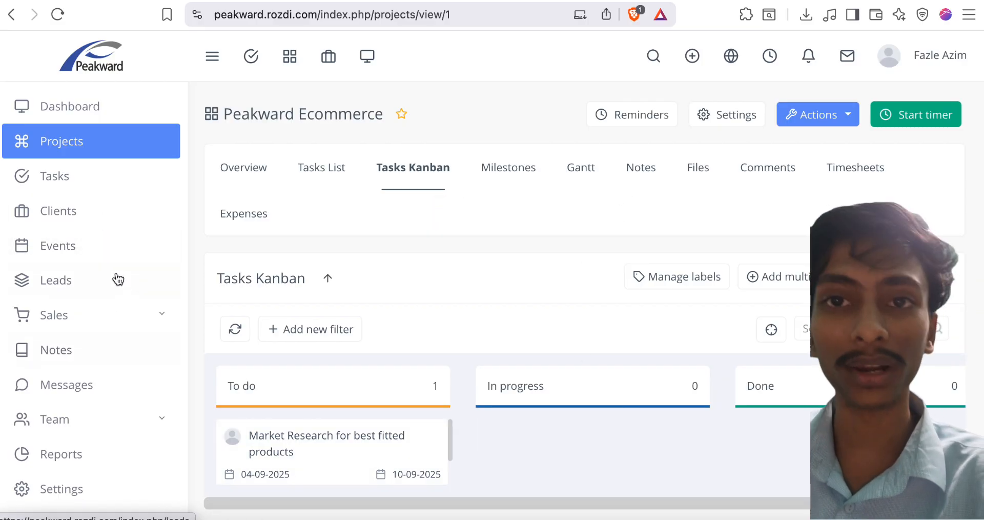
Open Messages and start a new chat conversation with the Peakward Project Planning account.
click(47, 393)
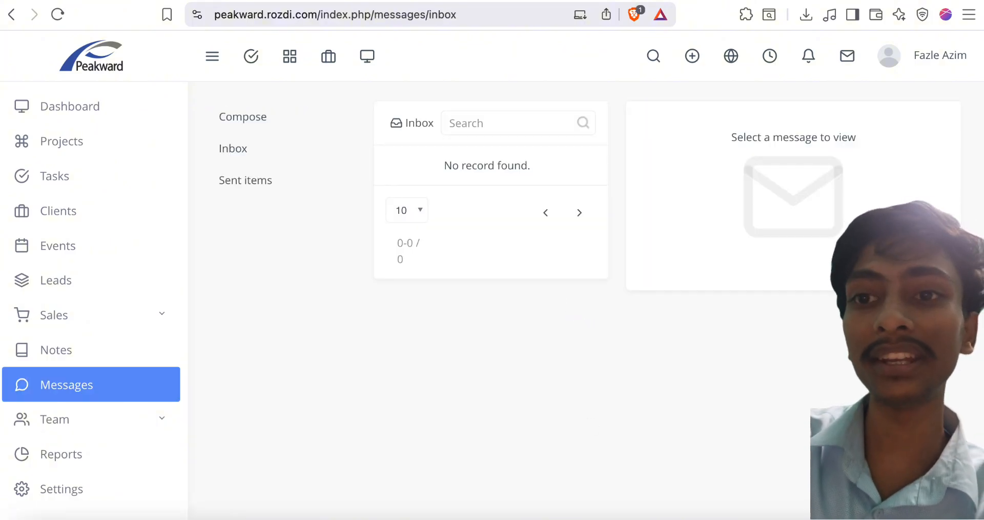
click(954, 494)
click(859, 147)
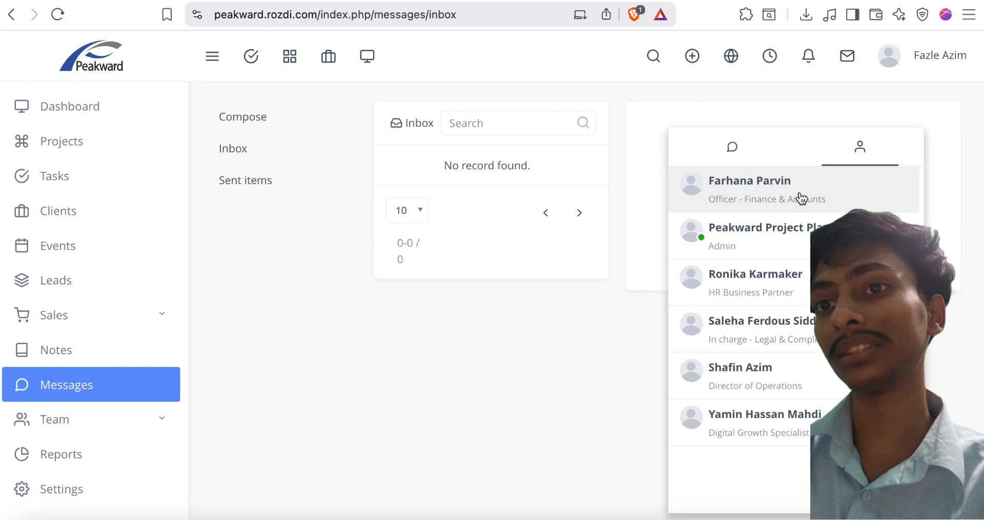
click(793, 232)
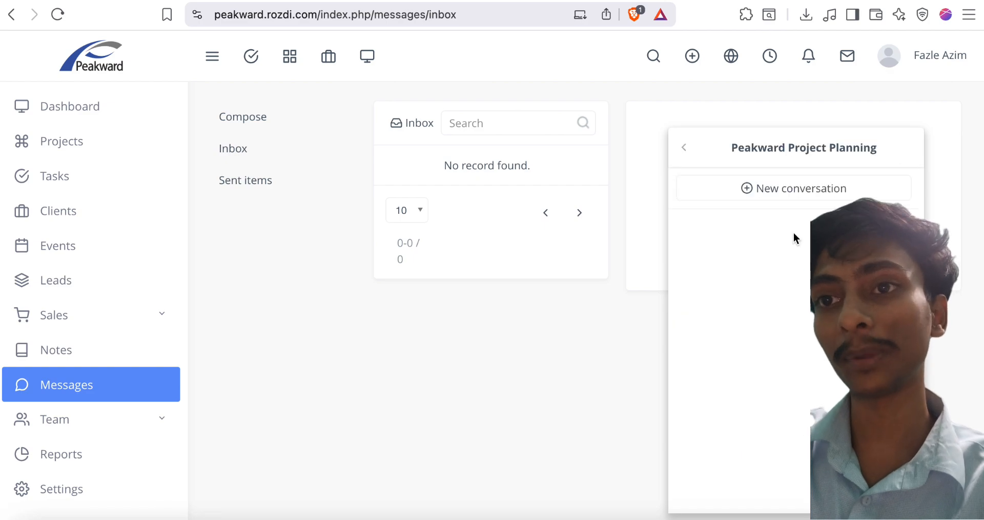
click(776, 184)
Enter a message subject asking the recipient to please help the task's assignee, by first name, in market research.
click(387, 158)
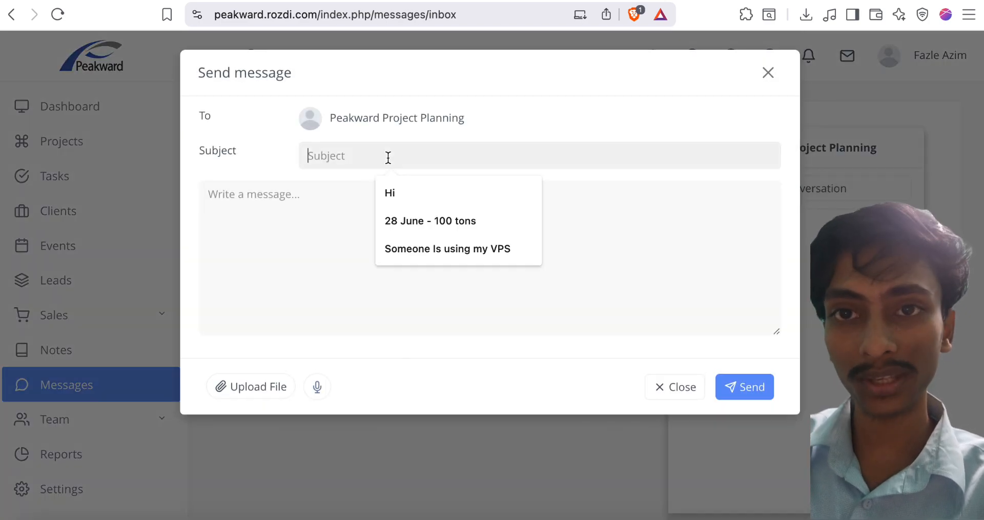
text(P)
key(BackSpace)
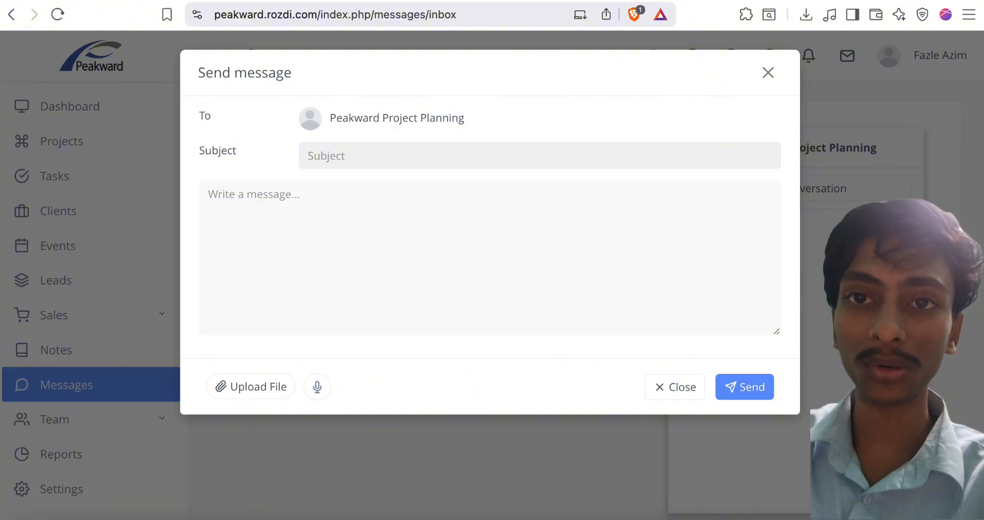
text(Please help yeam)
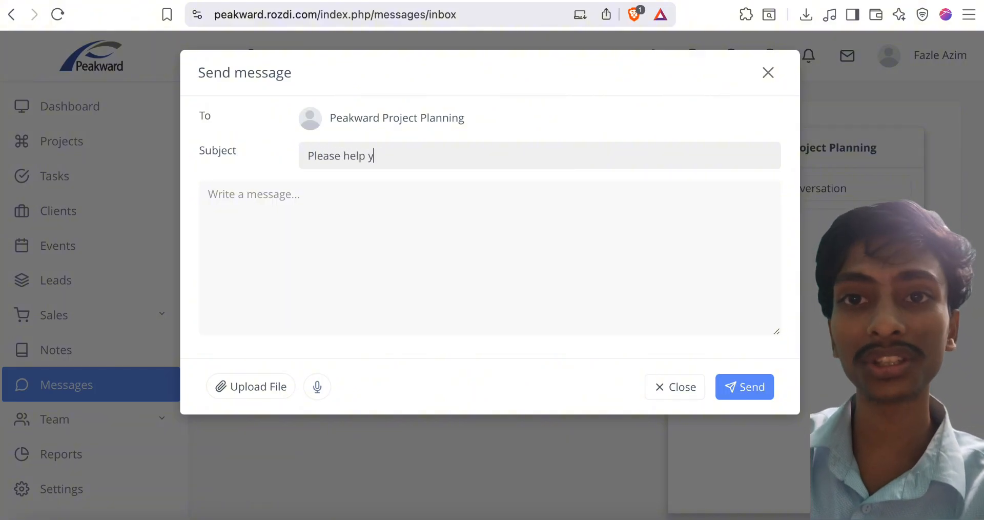
key(BackSpace)
key(BackSpace)
key(BackSpace)
text(amin )
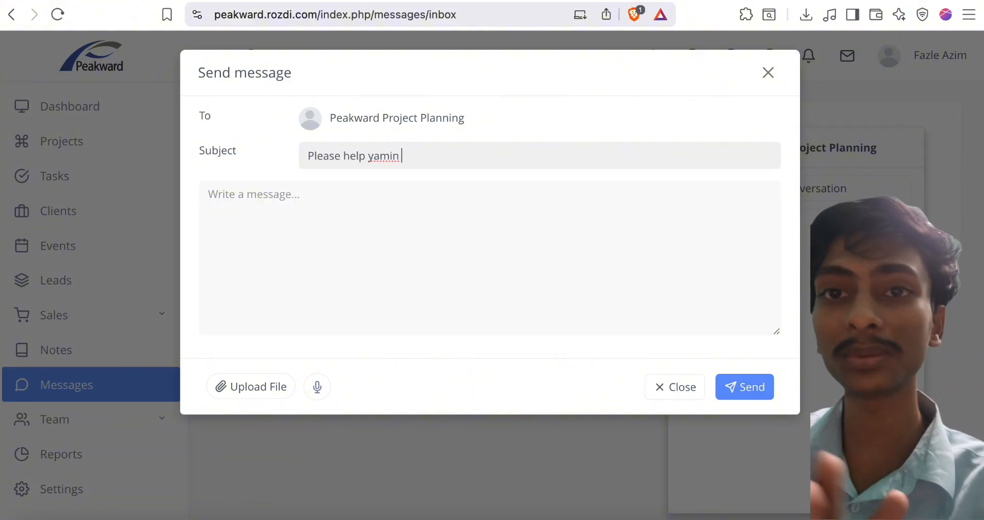
text(in market research)
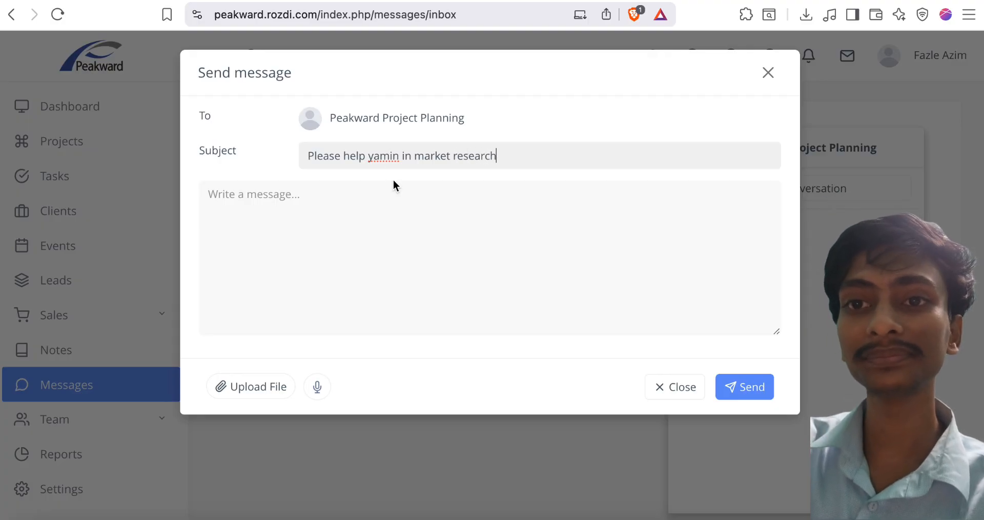
Copy the subject text into the message body, send the message to Peakward Project Planning and close the chat.
key(super+a)
key(super+c)
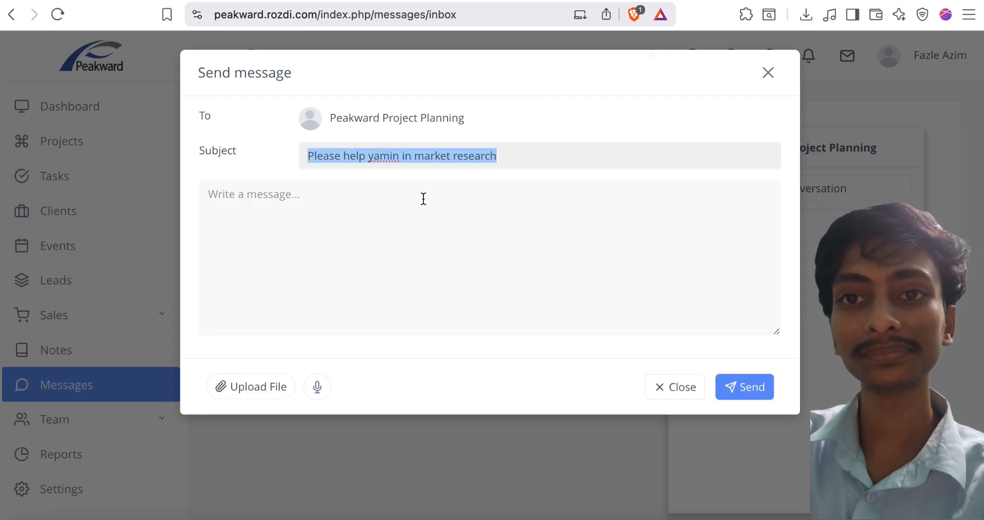
click(421, 197)
key(super+v)
click(738, 387)
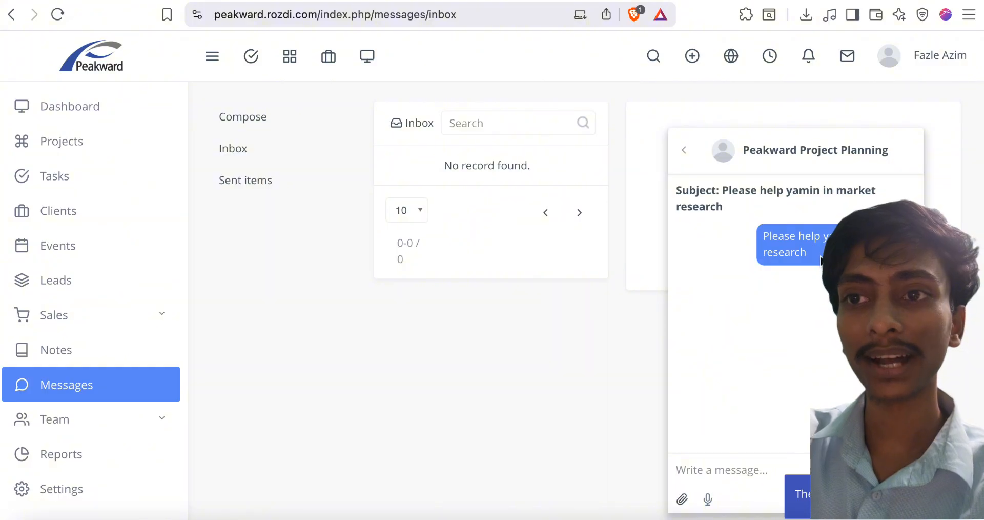
click(684, 154)
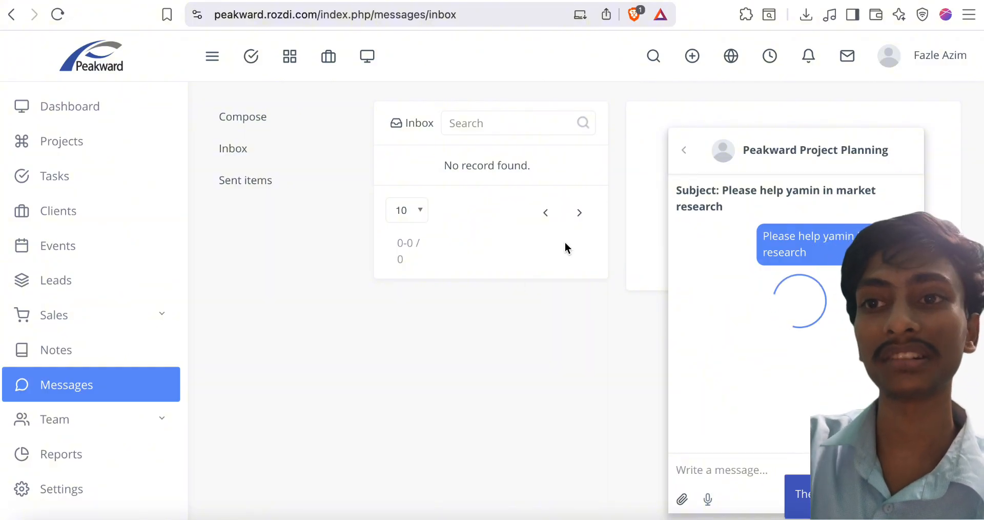
click(858, 149)
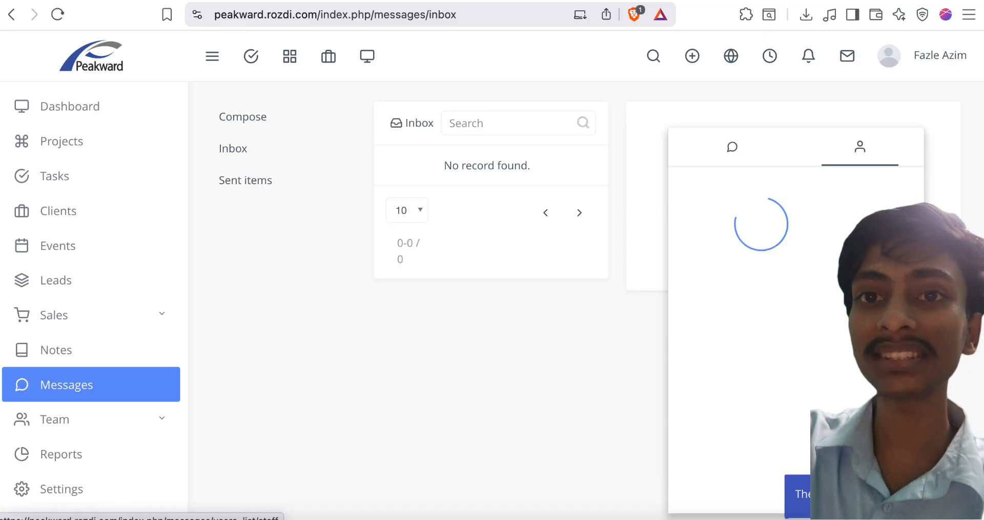
click(246, 283)
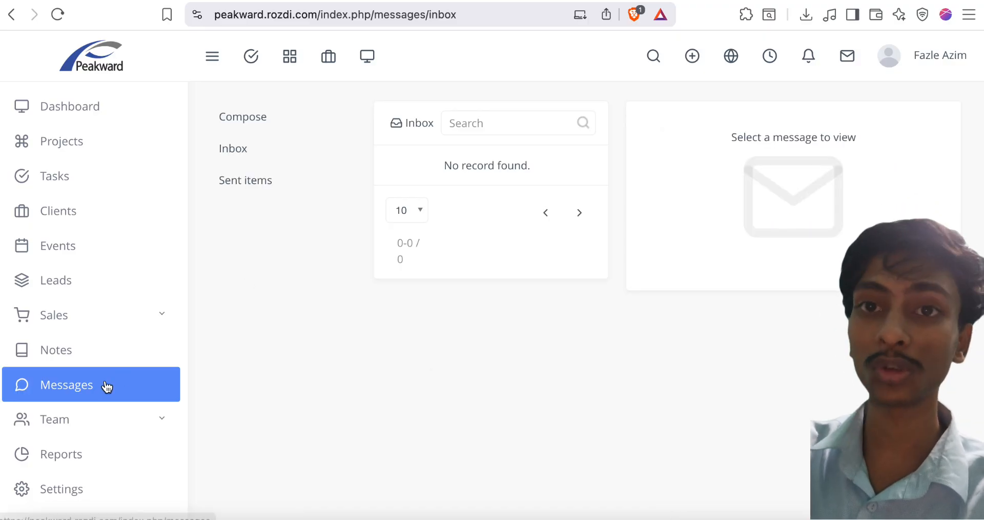
Open the team members list and look through the active members and their job titles.
click(65, 424)
click(63, 444)
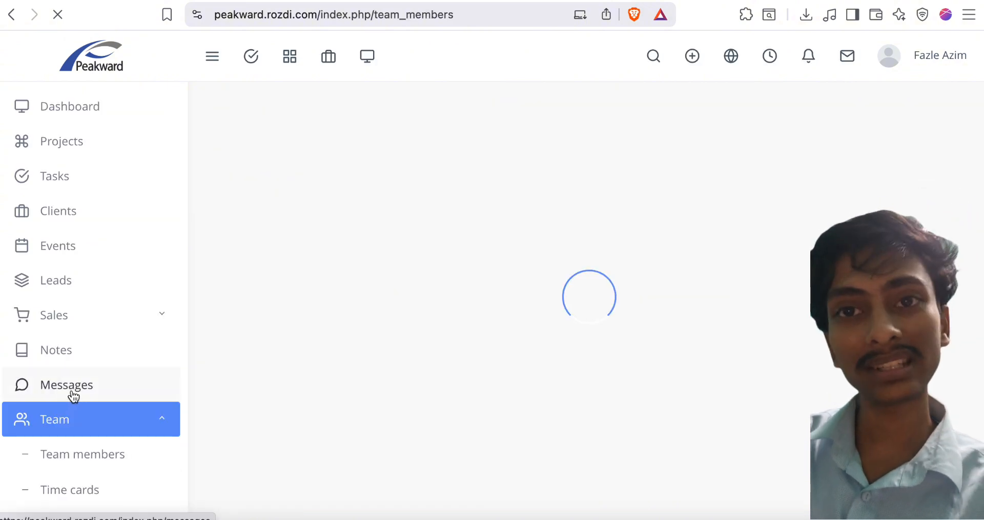
scroll(284, 361, down, 3)
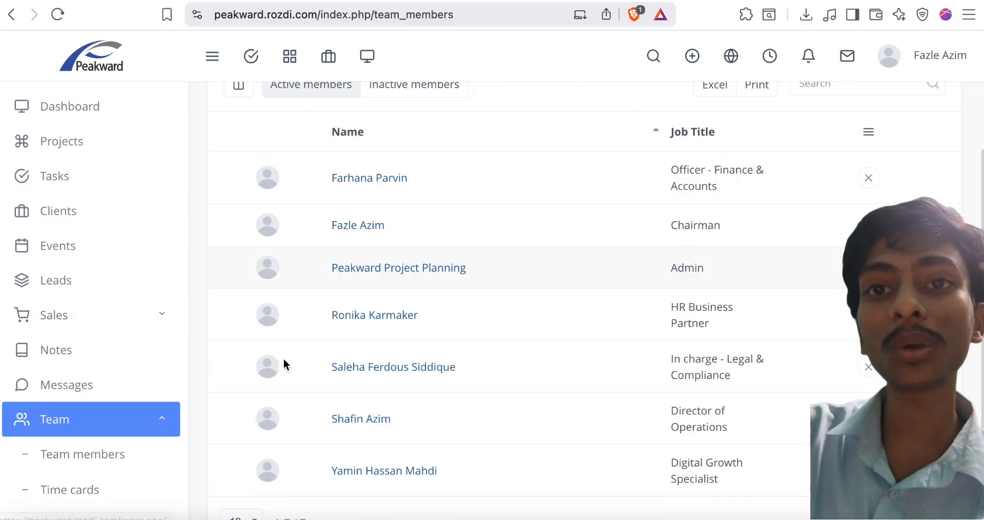
View the team's timeline page, then open the yearly invoices summary in the reports.
scroll(80, 359, down, 5)
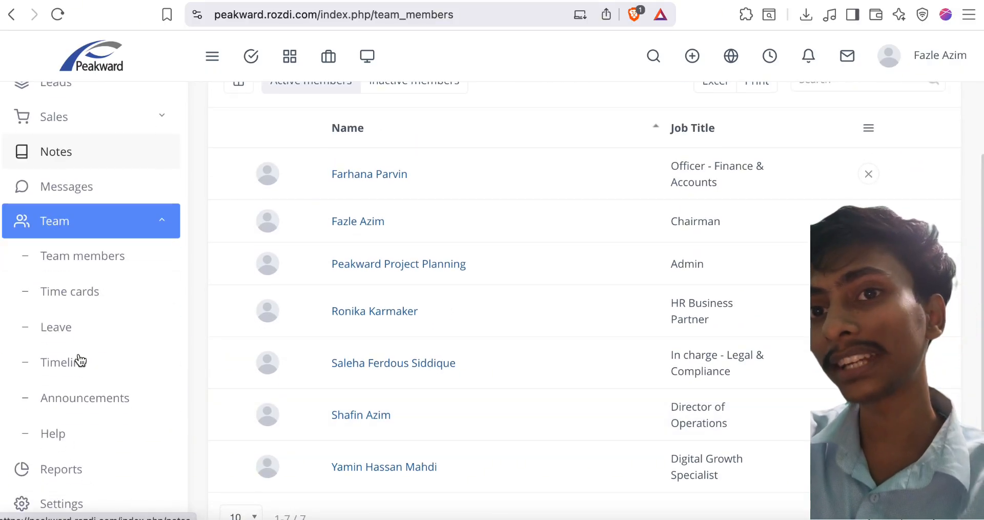
click(70, 364)
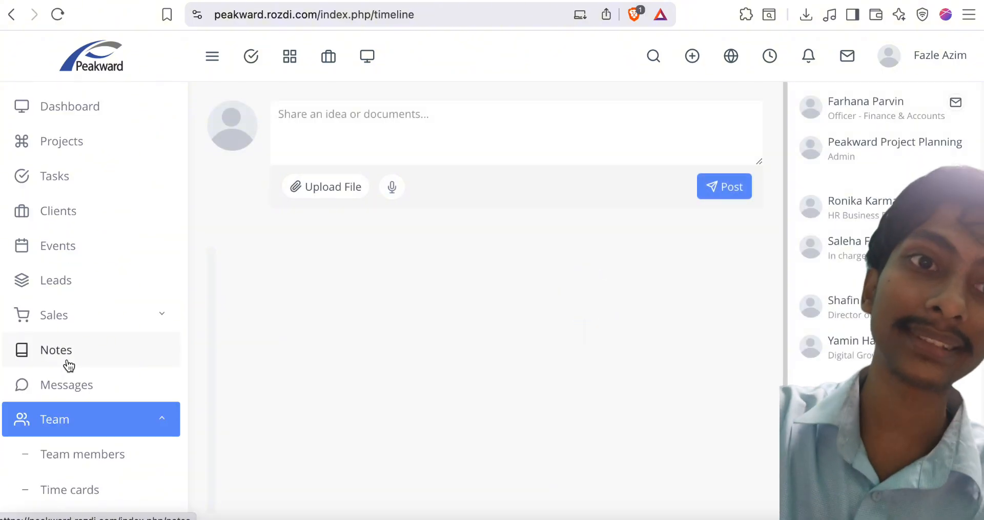
scroll(429, 287, down, 2)
scroll(429, 287, up, 2)
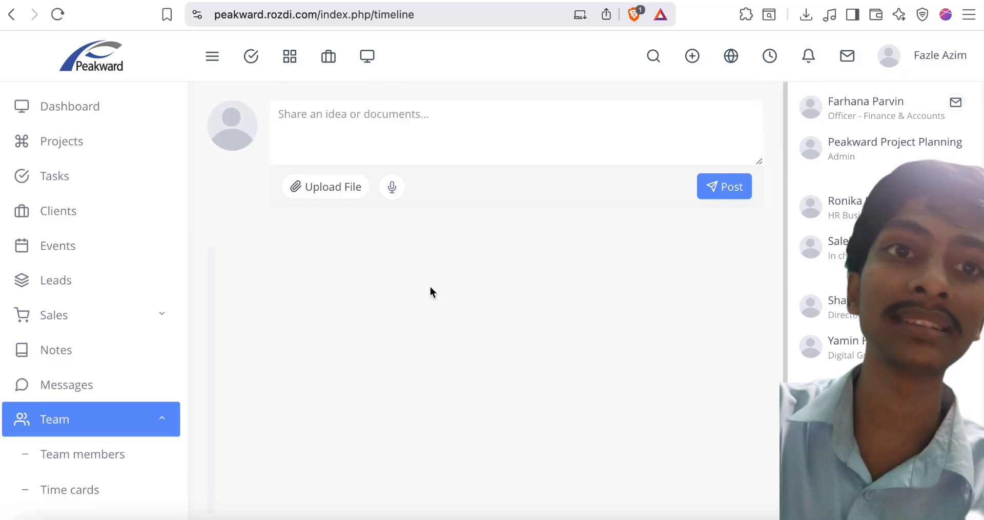
scroll(430, 287, down, 2)
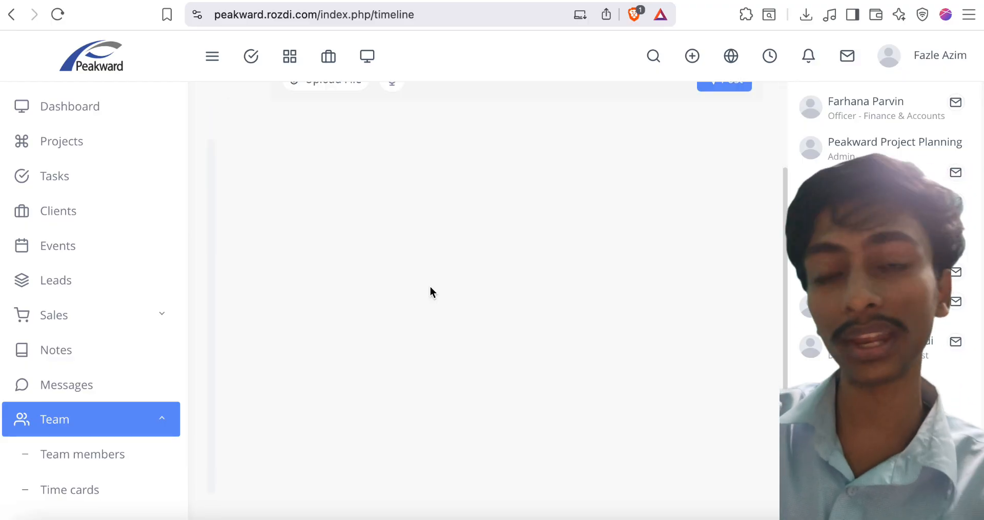
click(163, 422)
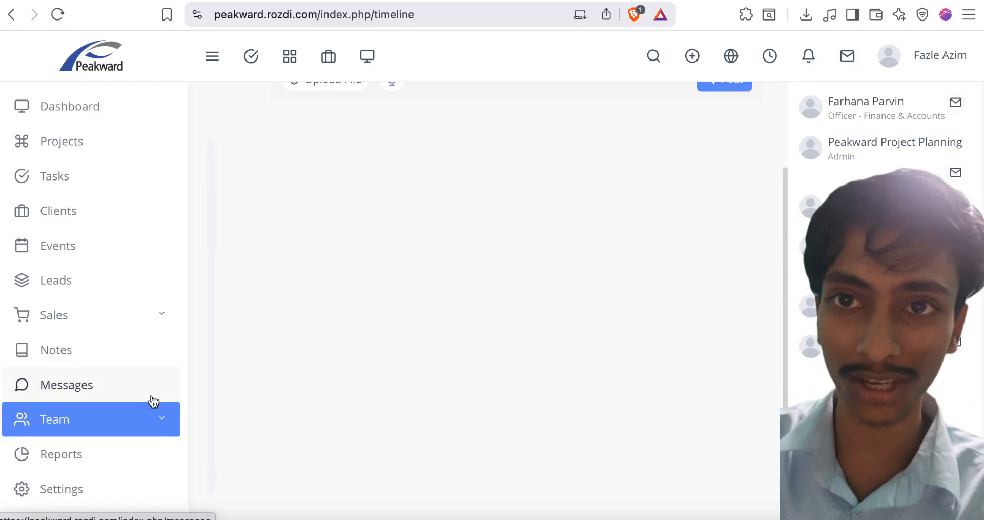
click(68, 469)
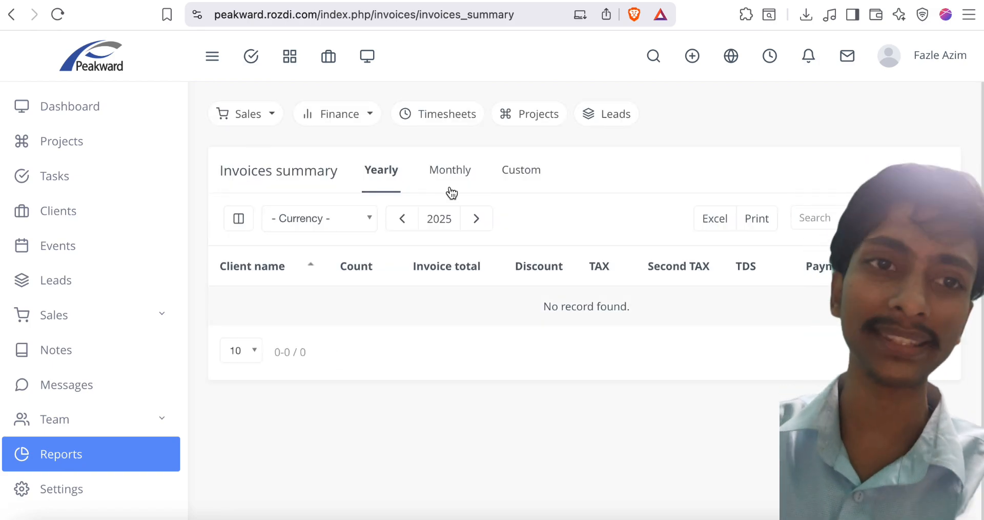
Sign out of the chairman's account and sign in as the task's assignee with the saved e-mail and password.
click(946, 59)
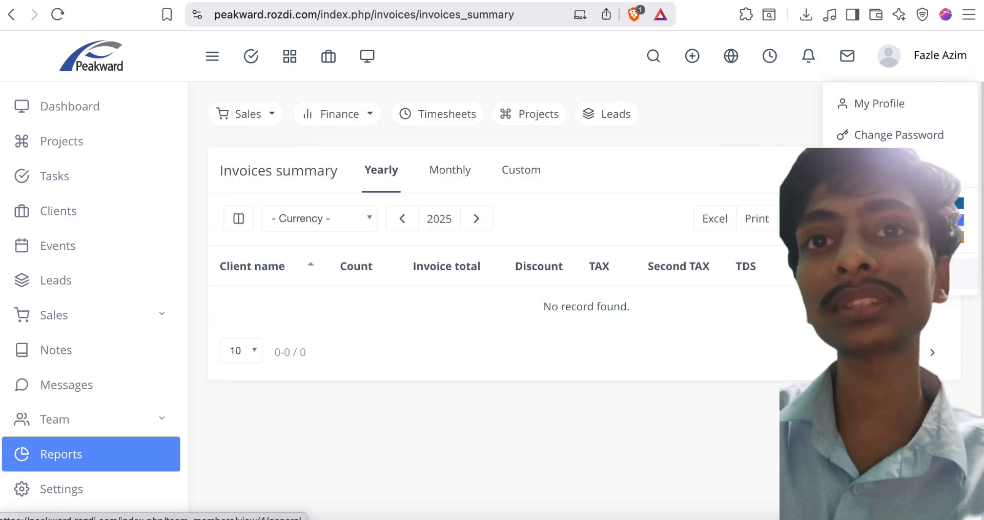
click(902, 274)
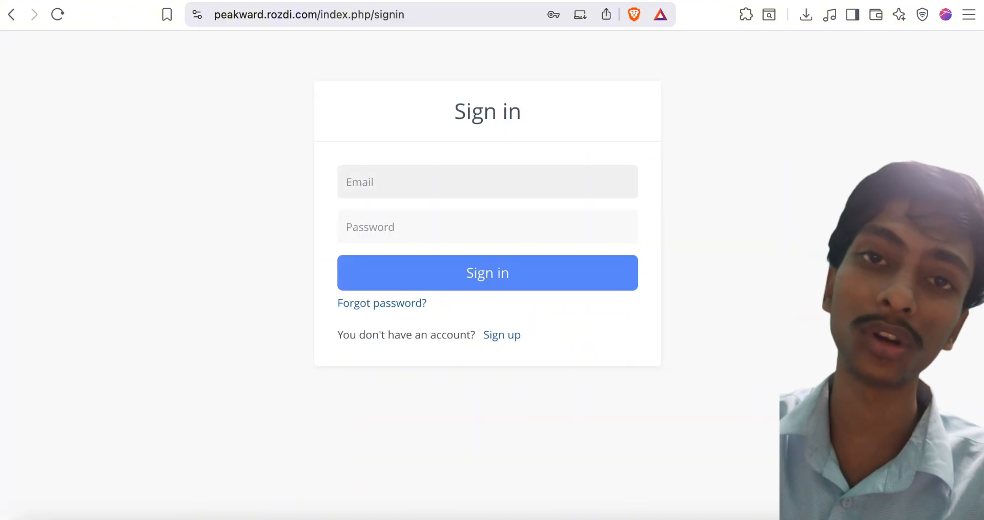
click(514, 168)
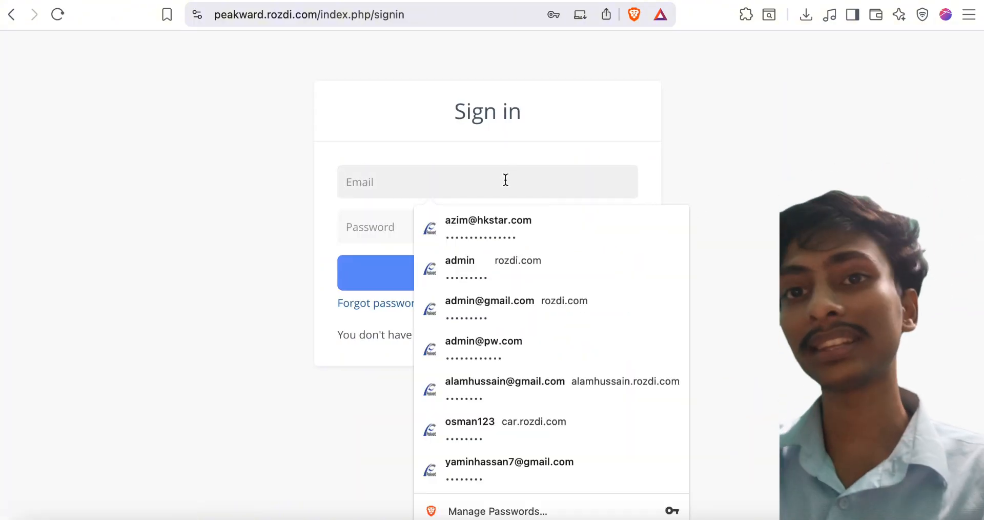
key(Down)
key(Down)
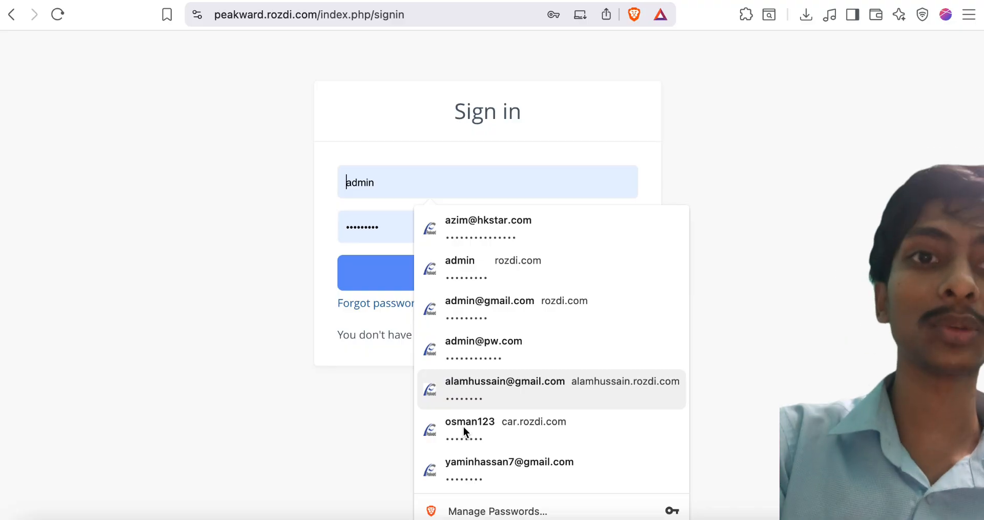
key(Escape)
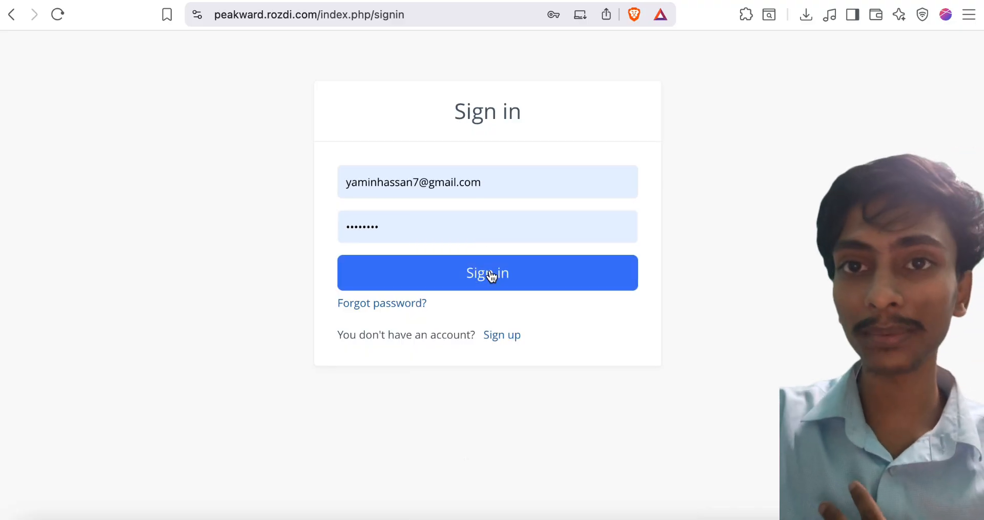
click(491, 277)
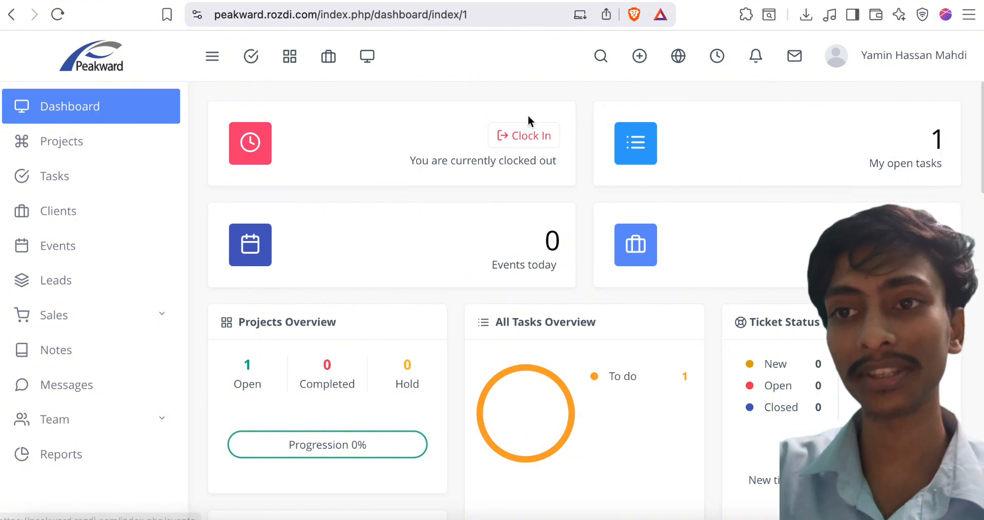
Clock in from the dashboard and highlight the recorded clock start time.
click(523, 136)
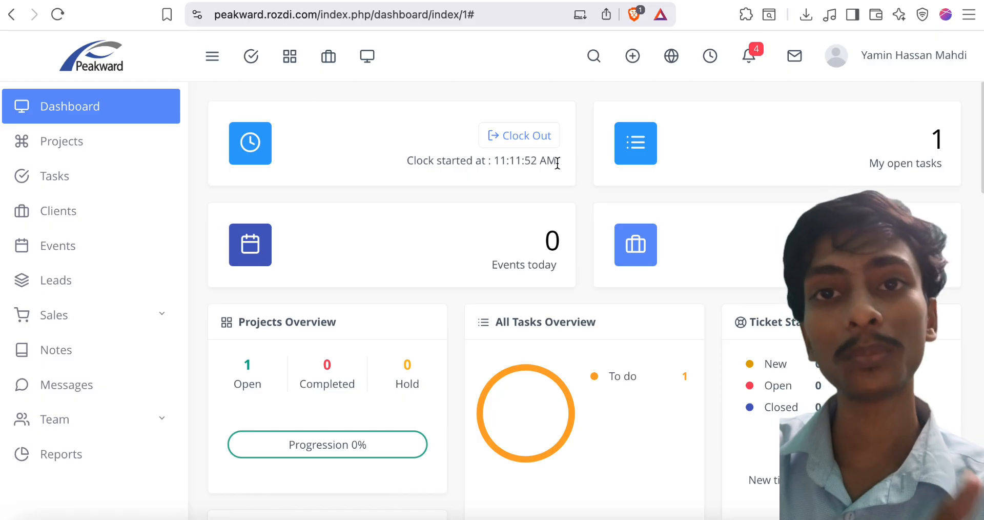
drag(558, 161, 491, 160)
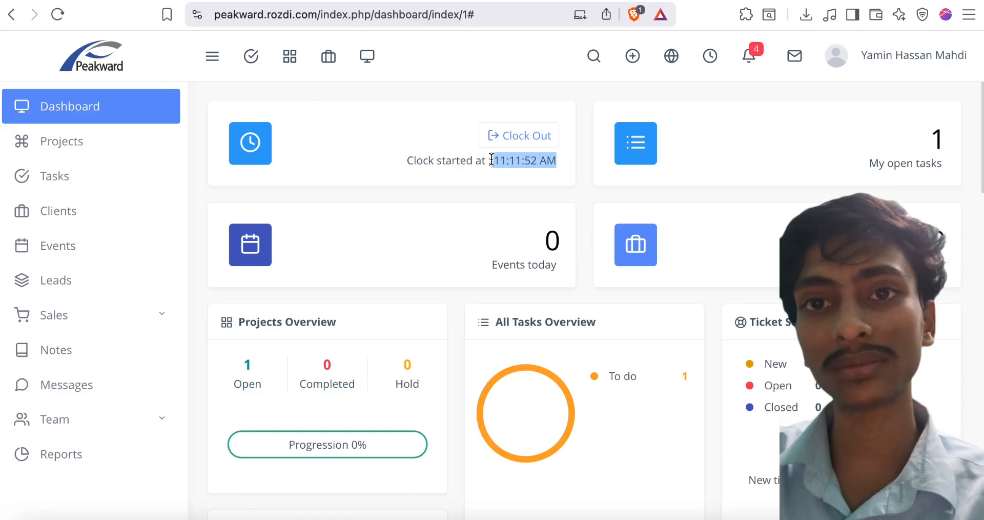
click(511, 174)
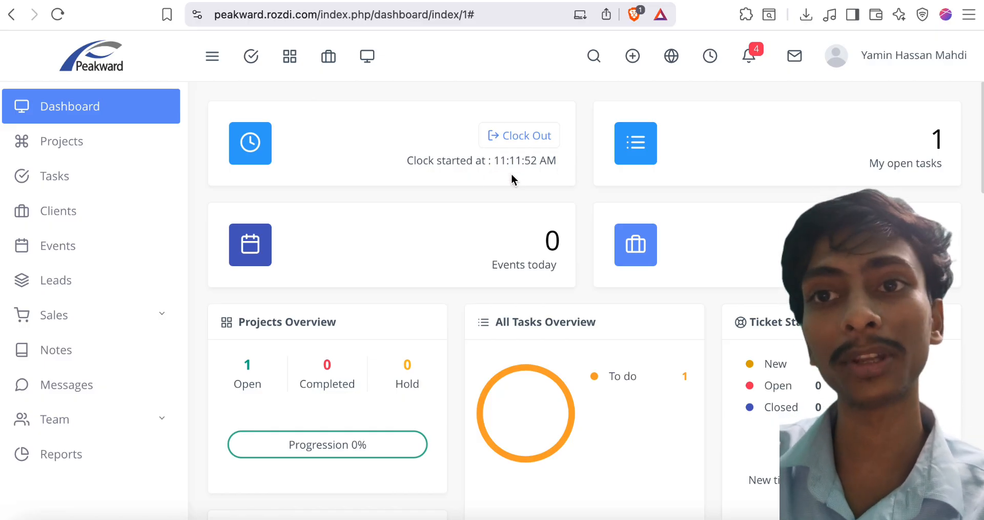
Review the notifications, open the Peakward Ecommerce project from the project-member notification and look over its overview and activity.
click(748, 67)
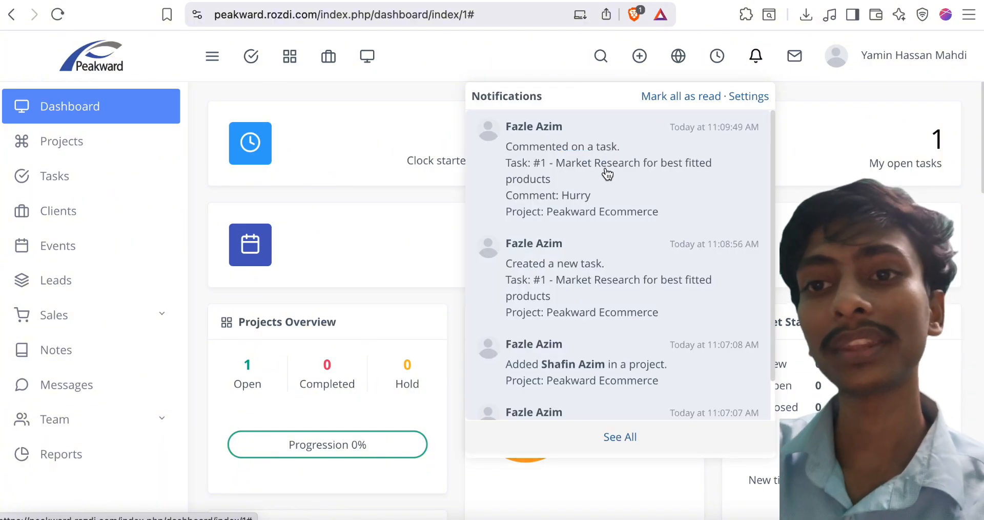
scroll(594, 214, down, 2)
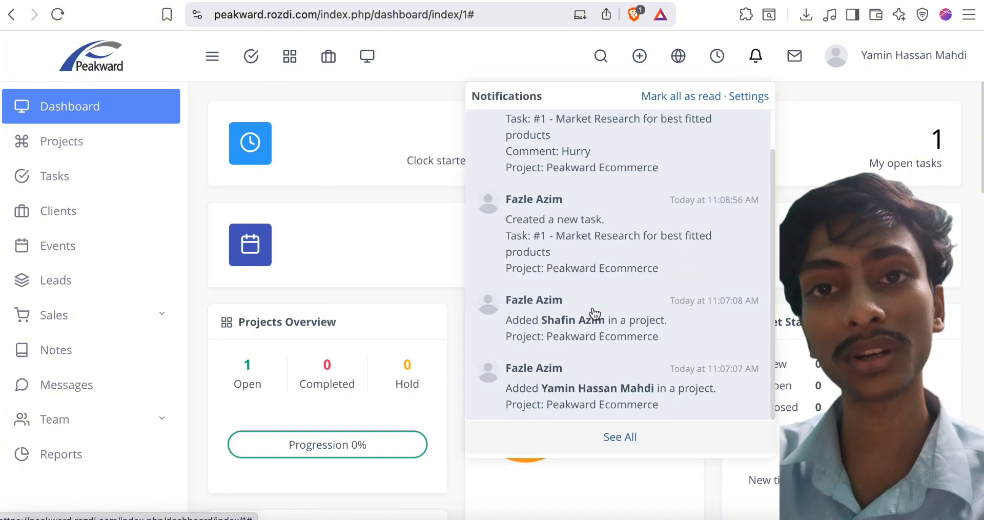
click(591, 381)
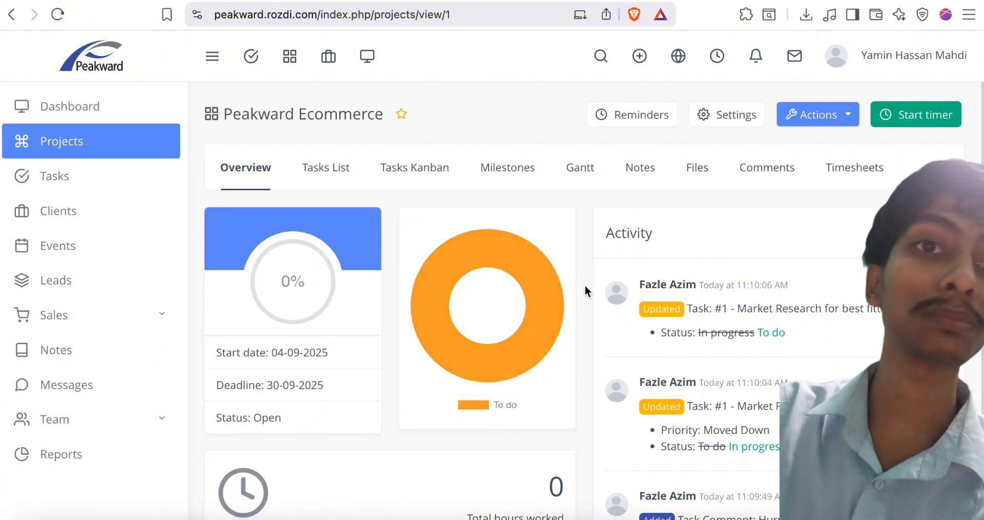
scroll(623, 325, down, 3)
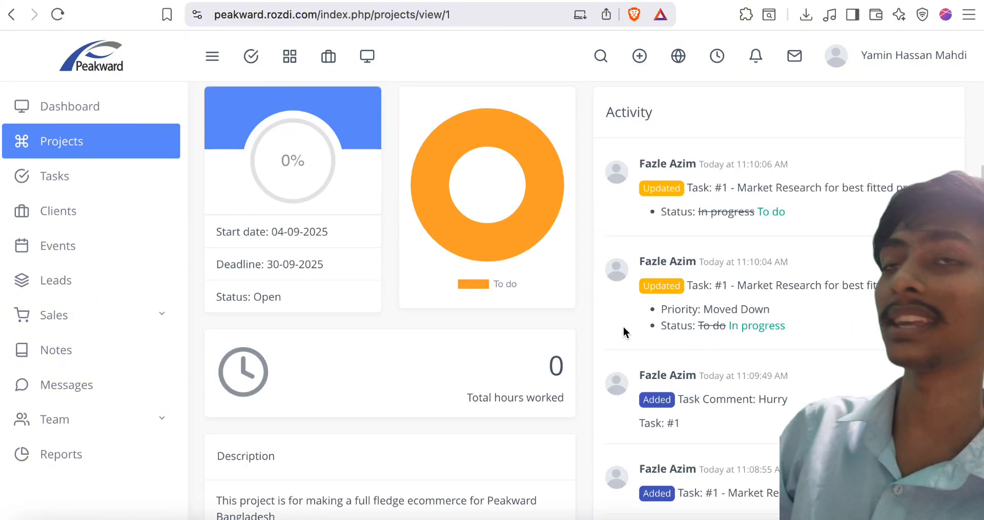
scroll(623, 326, up, 3)
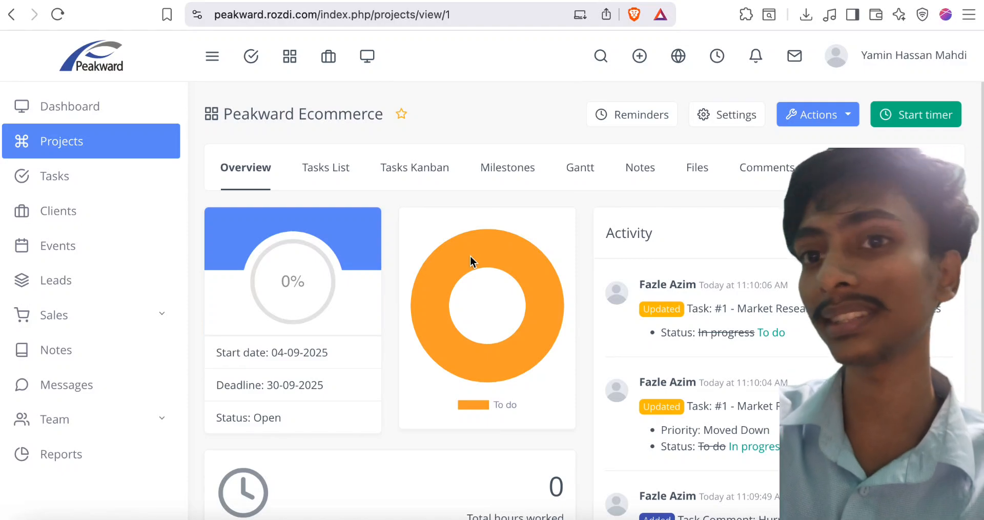
In the Market Research for best fitted products task, check off "Do market research" and "Make product lists", and close the task.
click(336, 165)
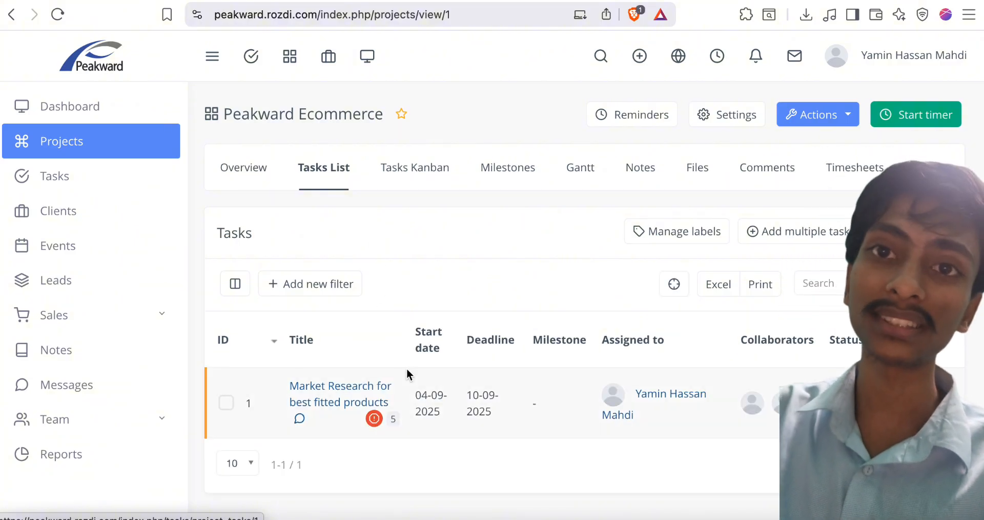
click(359, 400)
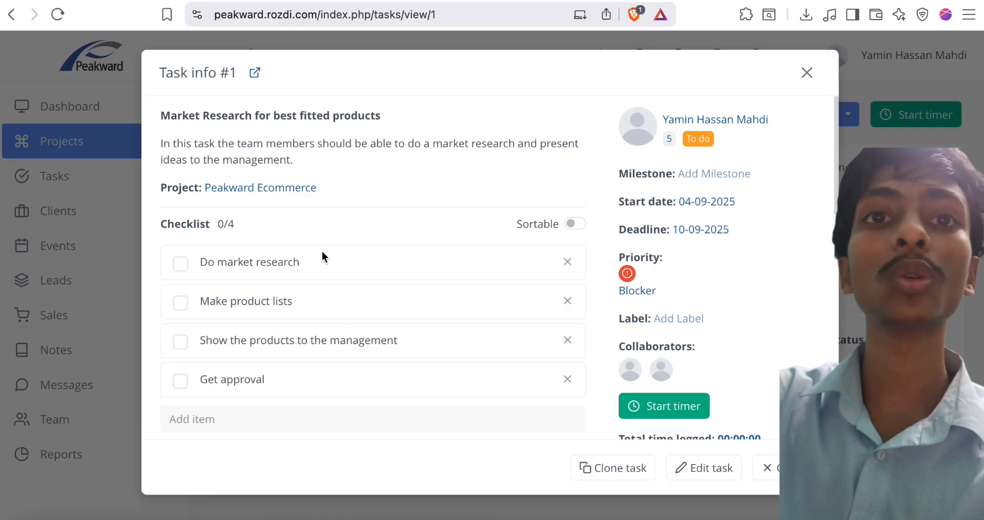
scroll(315, 256, down, 10)
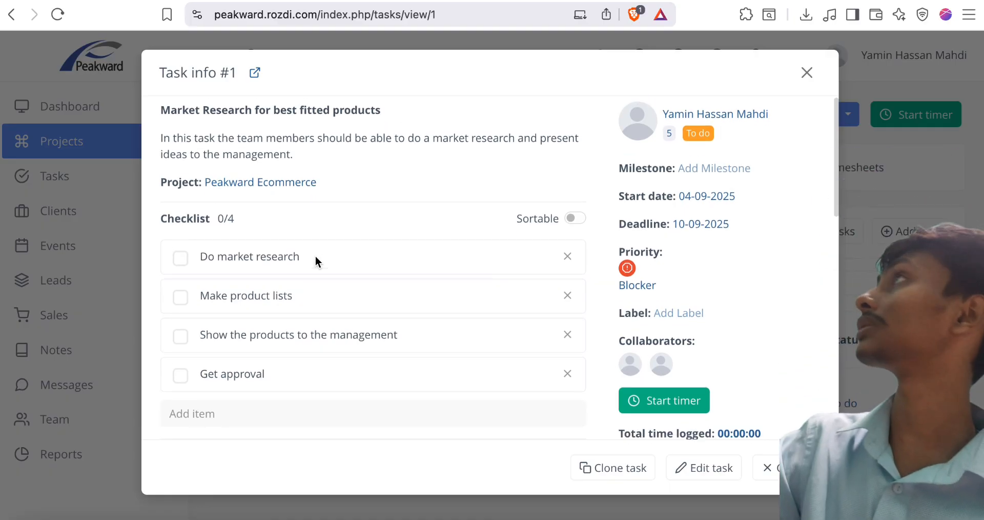
scroll(315, 256, up, 10)
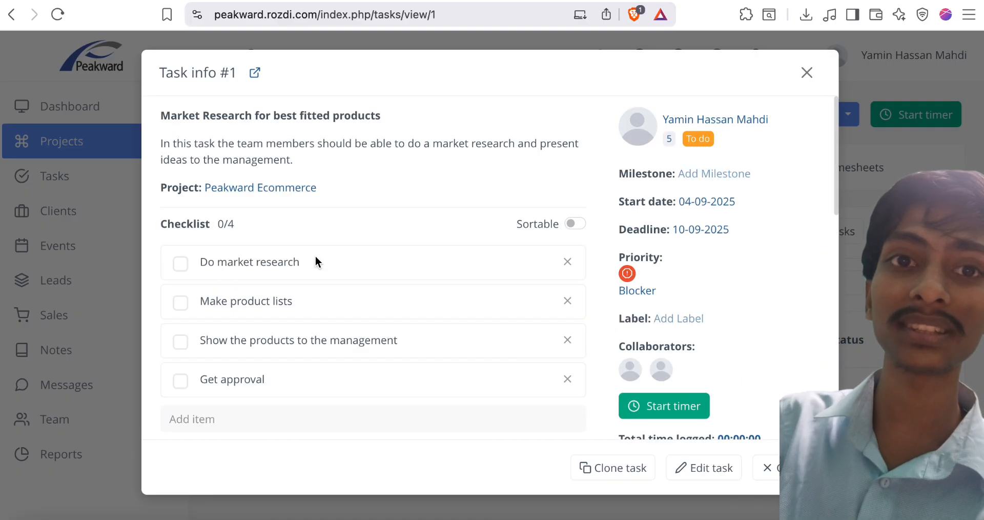
click(180, 263)
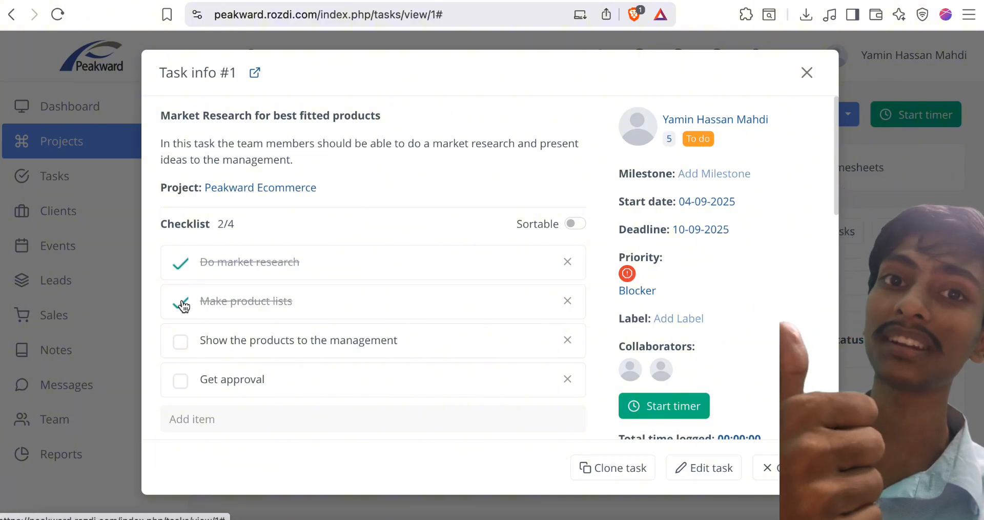
click(806, 73)
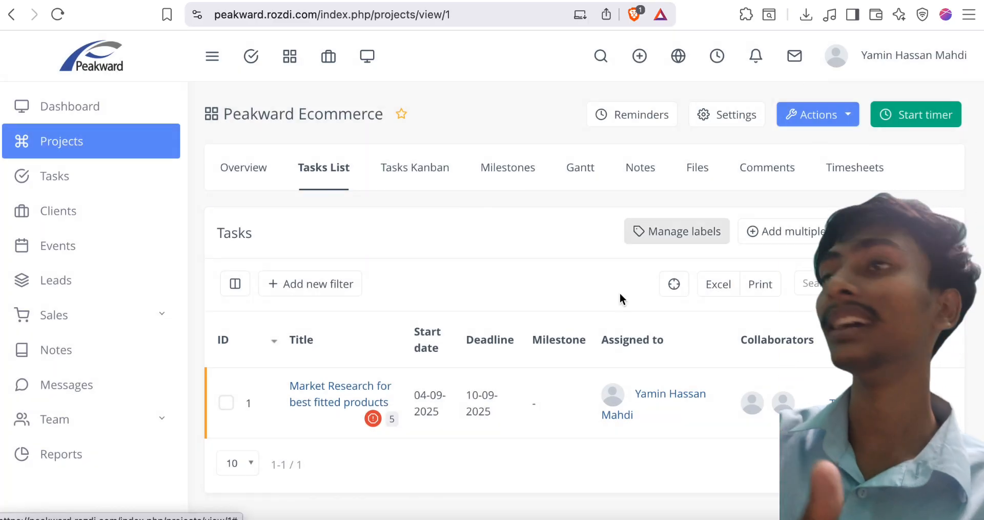
Check the Peakward Ecommerce project overview for its progress and recent activity.
click(257, 174)
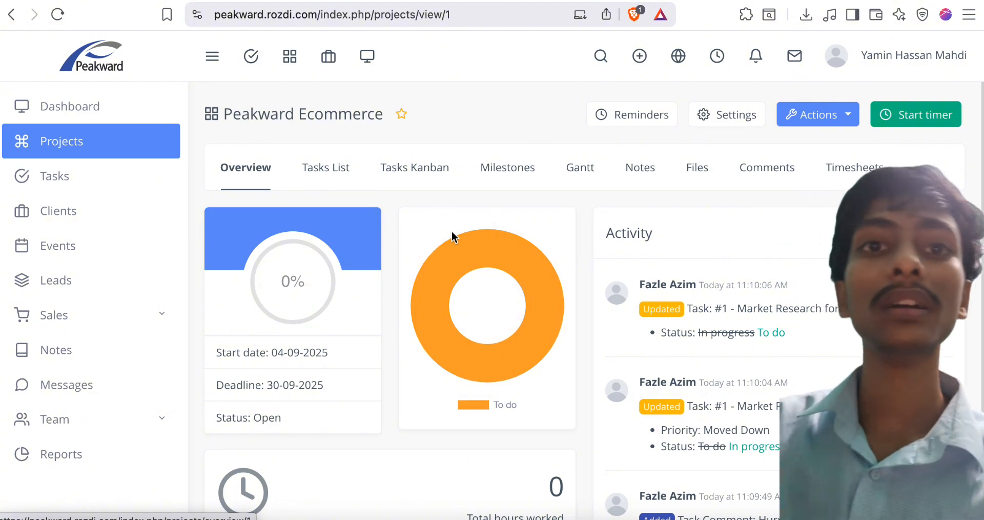
scroll(402, 286, down, 2)
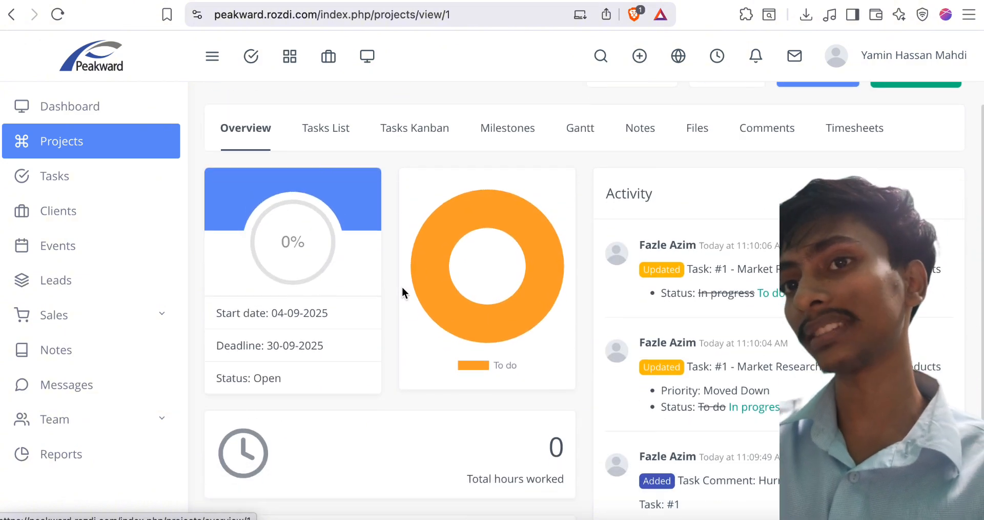
scroll(401, 286, up, 2)
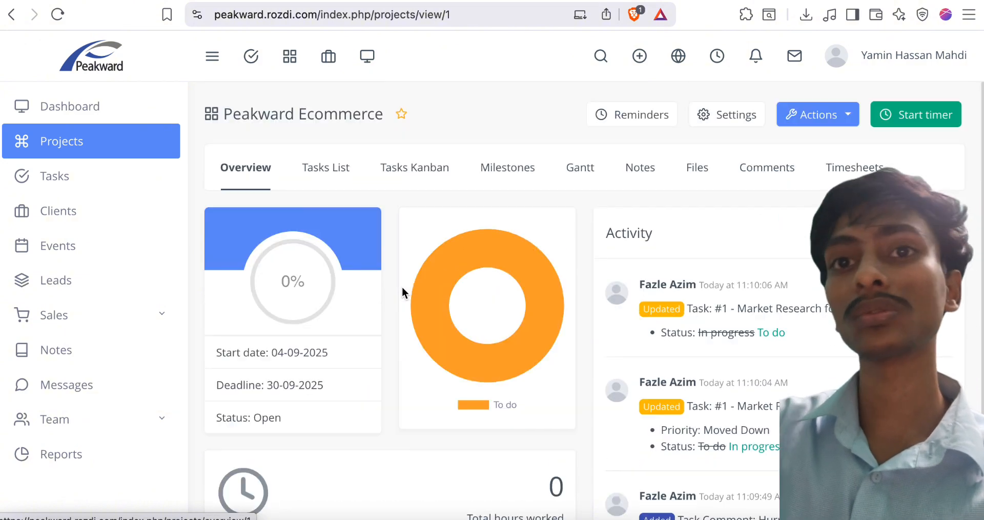
Reopen the market research task and check off "Show the products to the management" and "Get approval".
click(324, 179)
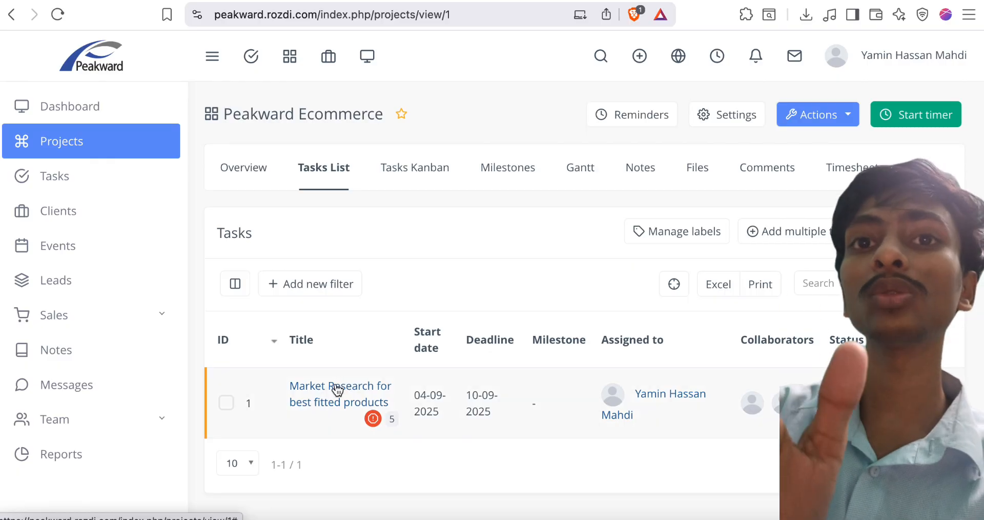
click(338, 390)
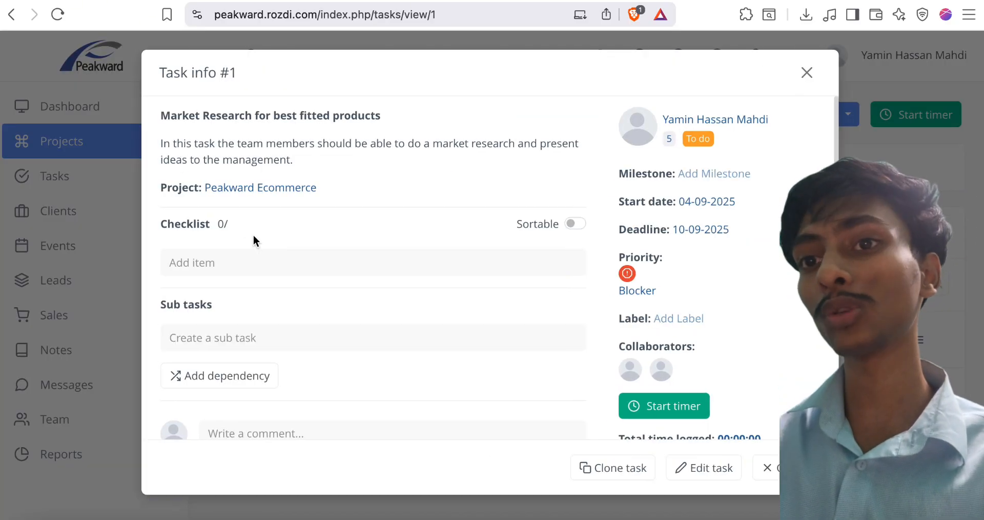
click(180, 342)
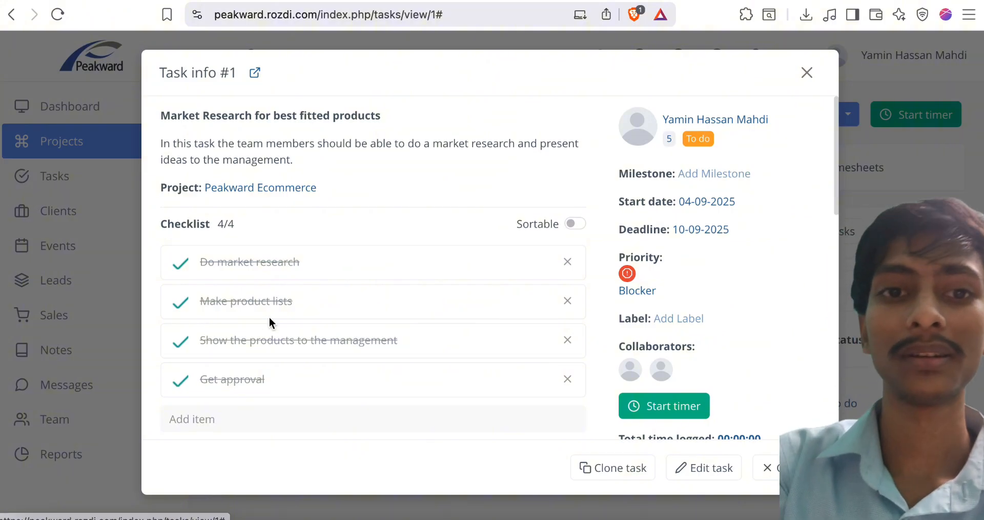
scroll(269, 317, down, 15)
scroll(393, 272, up, 15)
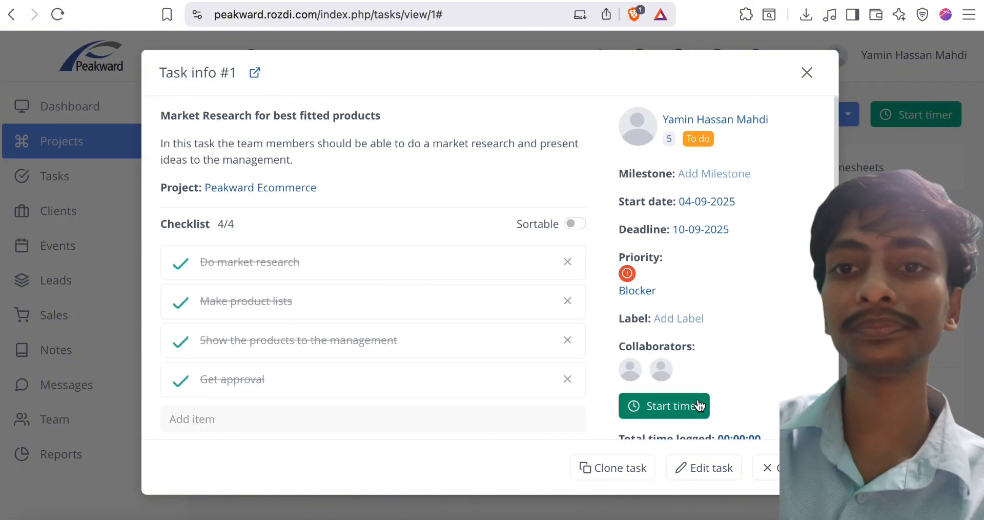
click(712, 468)
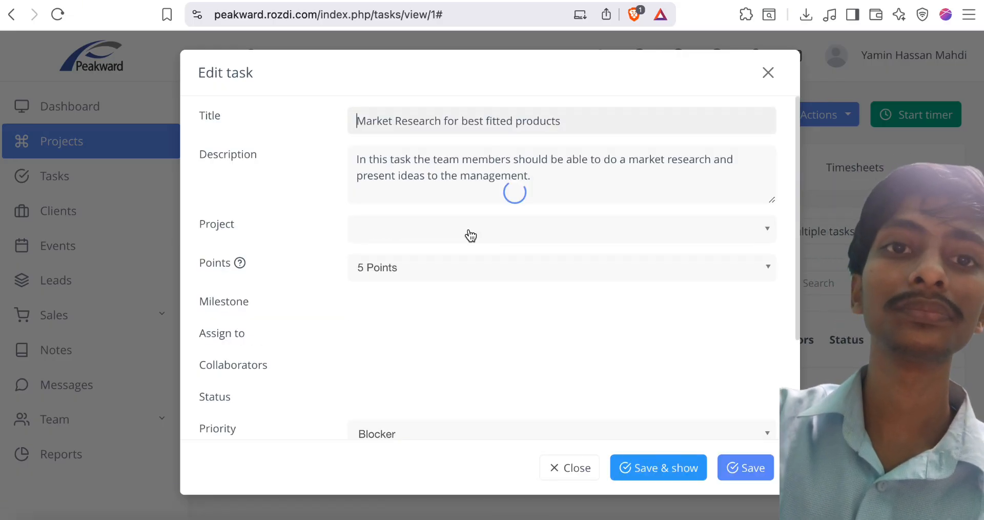
scroll(458, 243, down, 4)
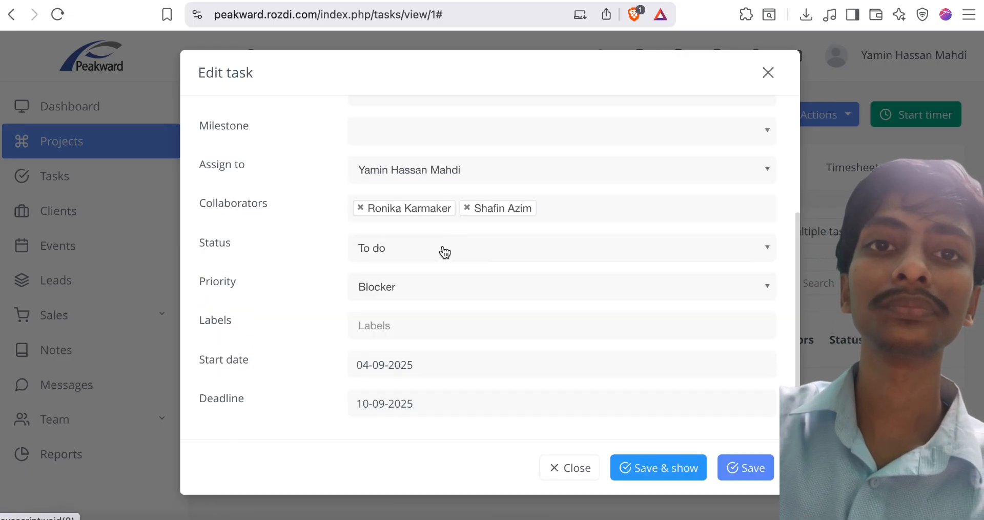
click(582, 468)
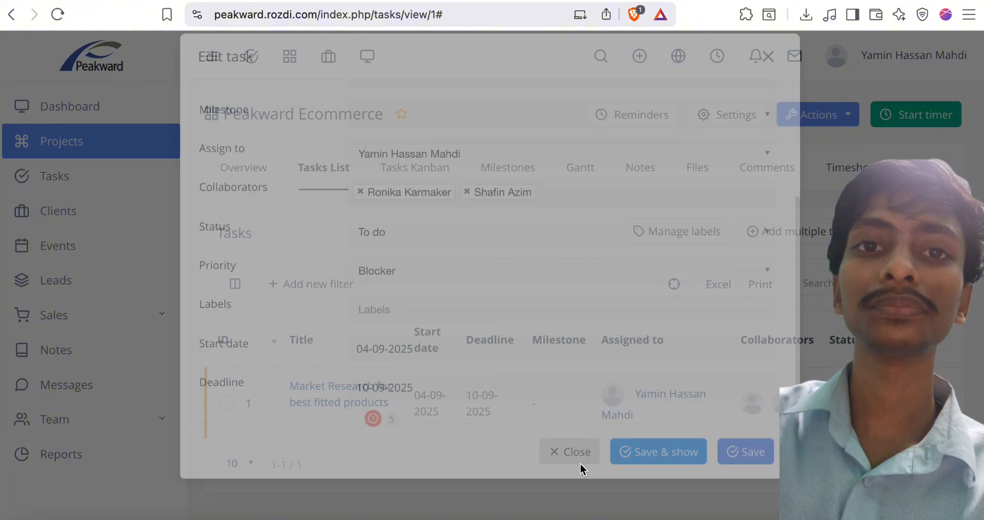
Mark the Peakward Ecommerce project as completed and move the market research task from To do to Done on its Kanban board.
click(408, 174)
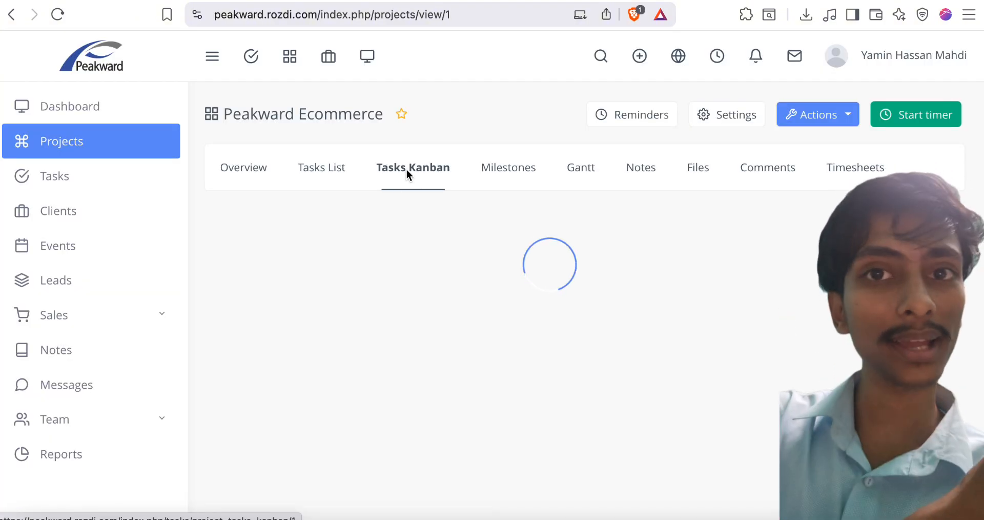
click(799, 123)
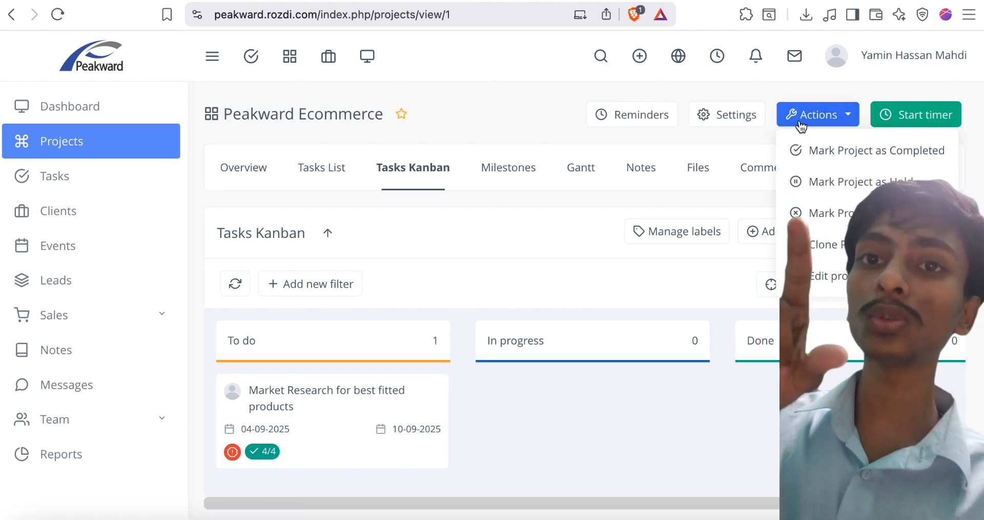
click(820, 149)
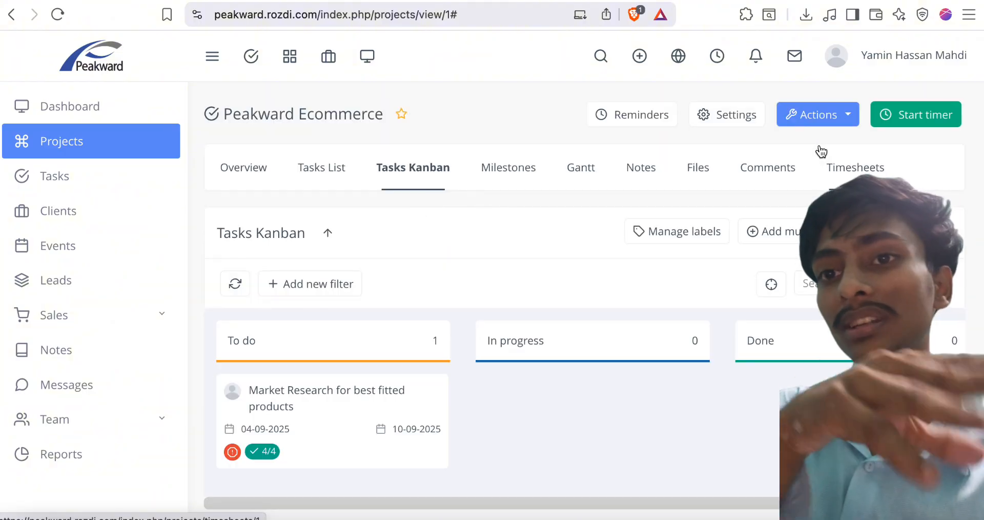
click(820, 115)
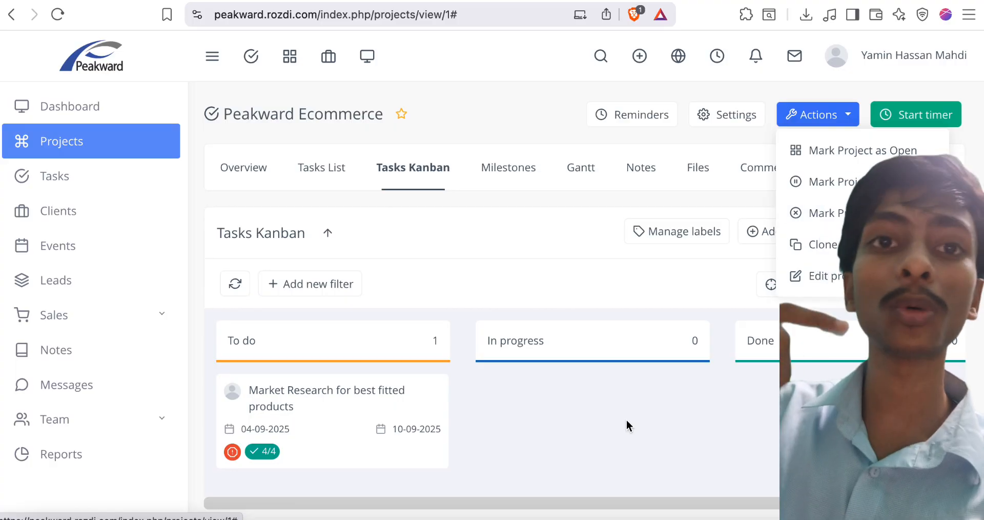
drag(328, 397, 799, 395)
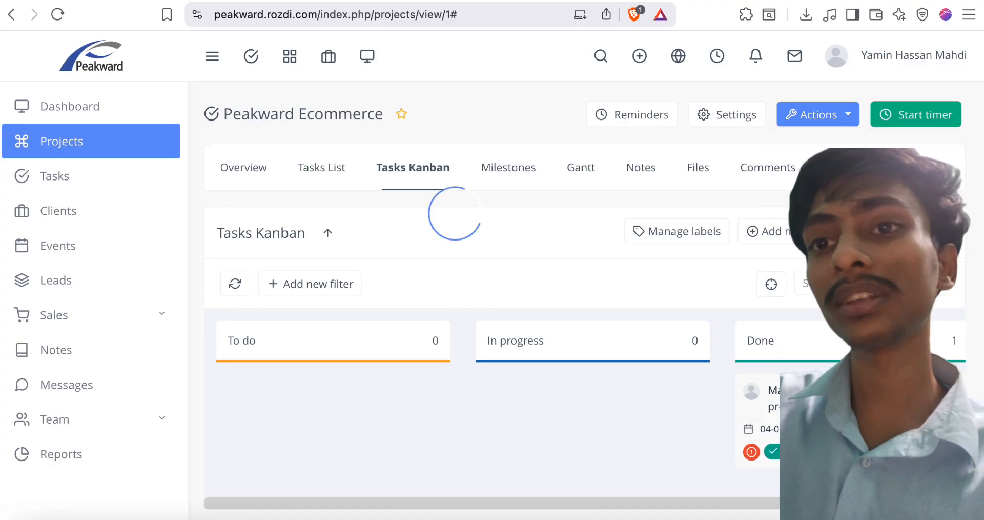
Check the project's task list and review its overview for progress, task status and recent activity.
click(338, 174)
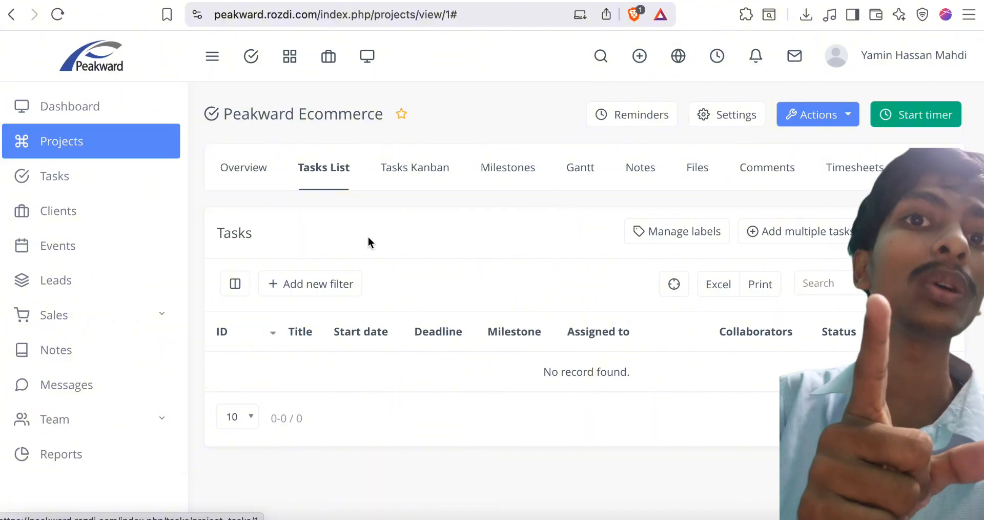
click(258, 173)
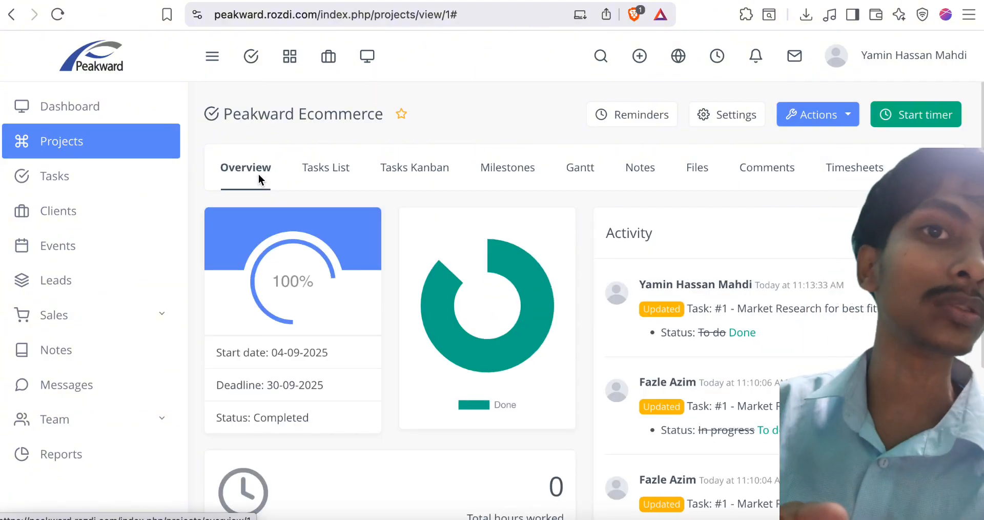
mouse_move(435, 327)
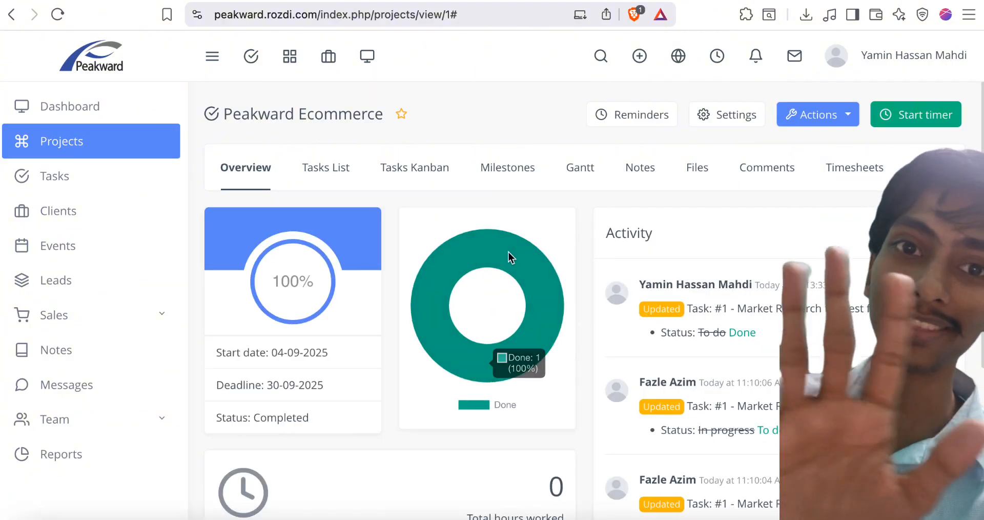
scroll(446, 297, down, 2)
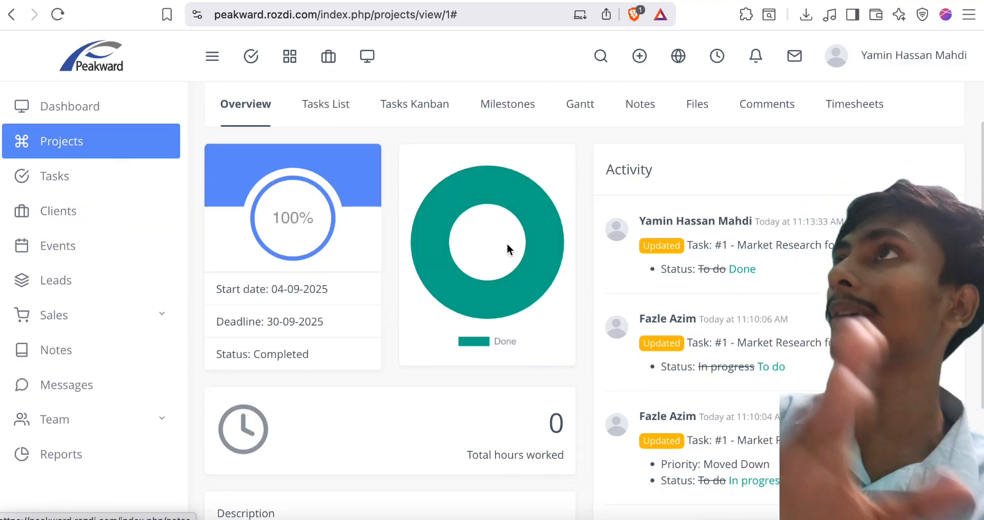
scroll(508, 269, up, 2)
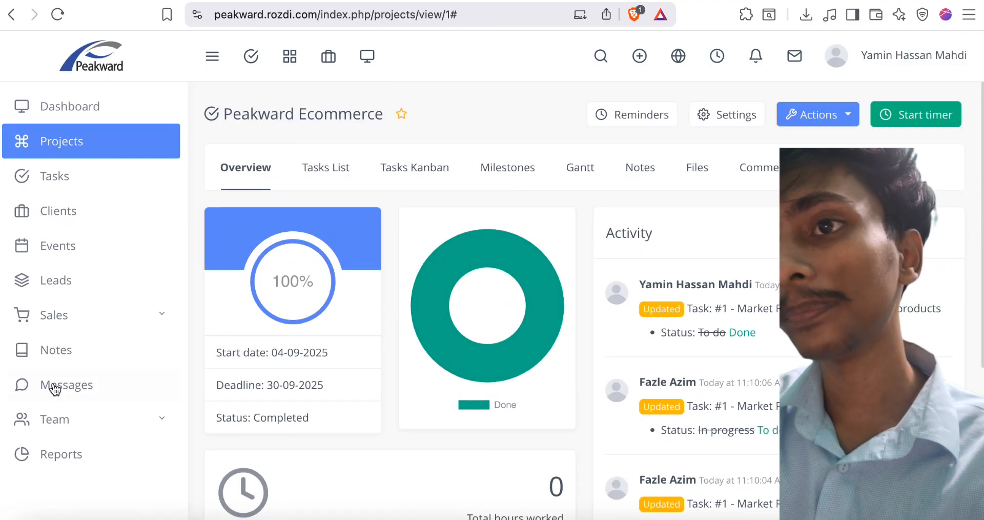
Open the messages and start a new chat conversation addressed to the manager.
click(55, 386)
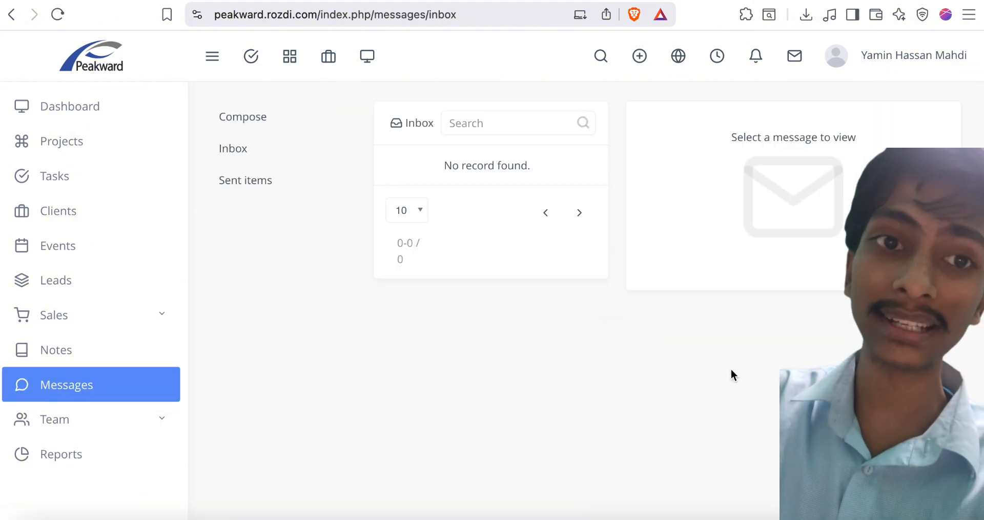
click(964, 500)
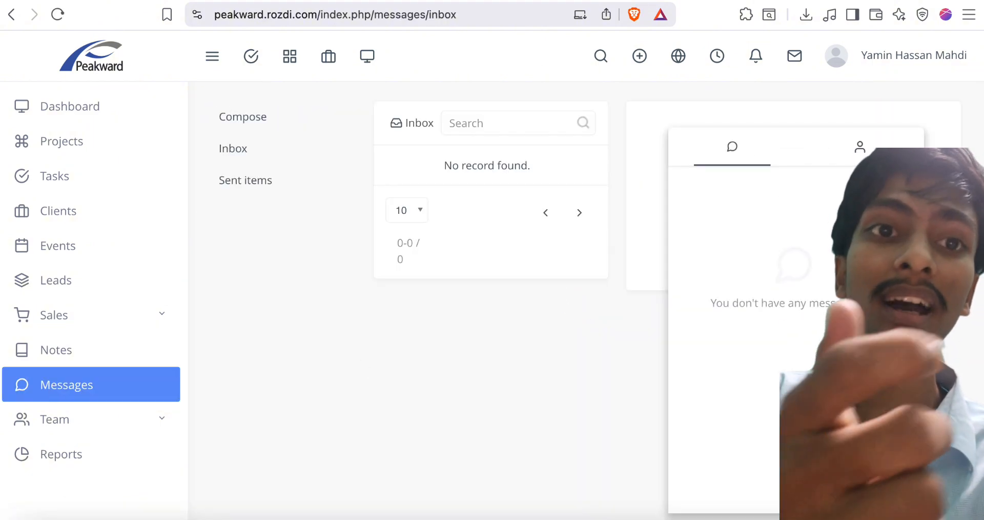
click(792, 248)
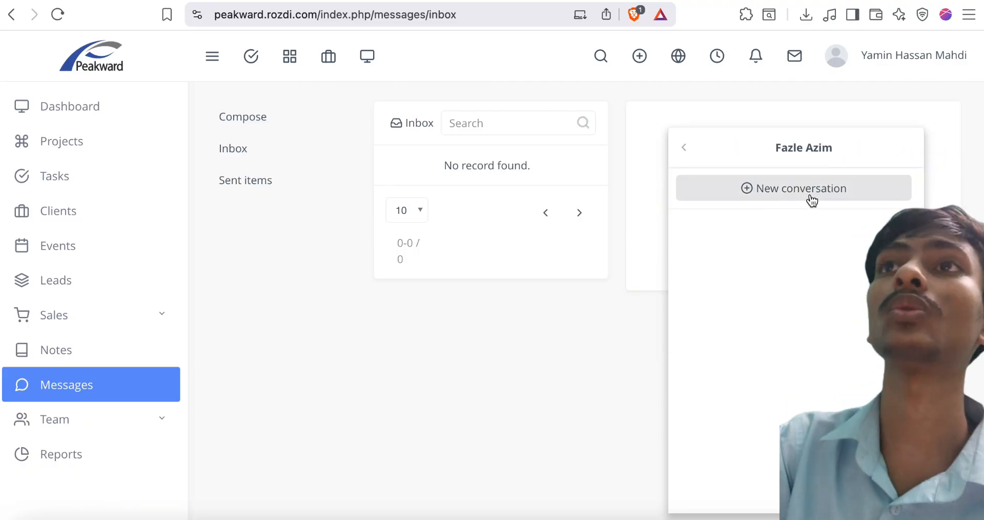
click(810, 198)
click(371, 151)
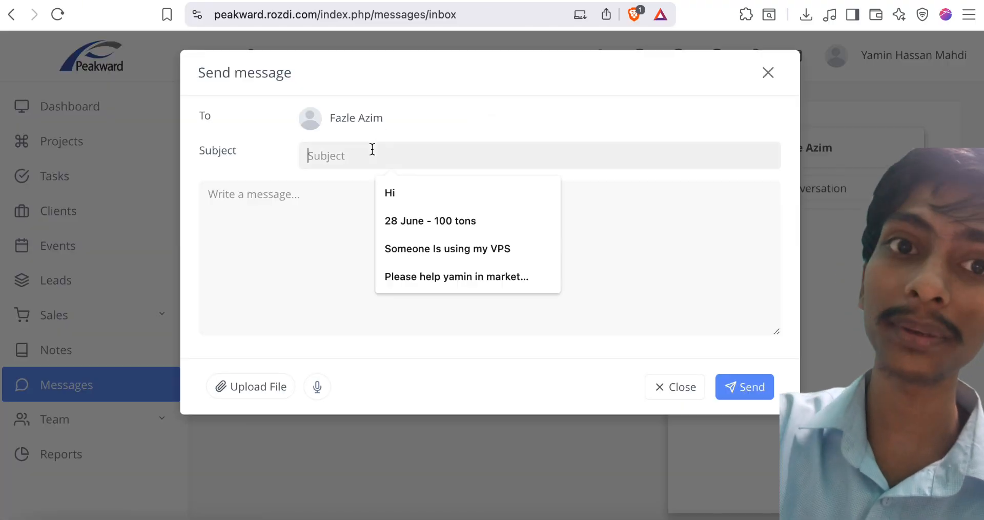
Enter a subject beginning "Hello sir I want to show the product lists" and ending with a request to know "when is possible".
text(Assala)
key(alt+BackSpace)
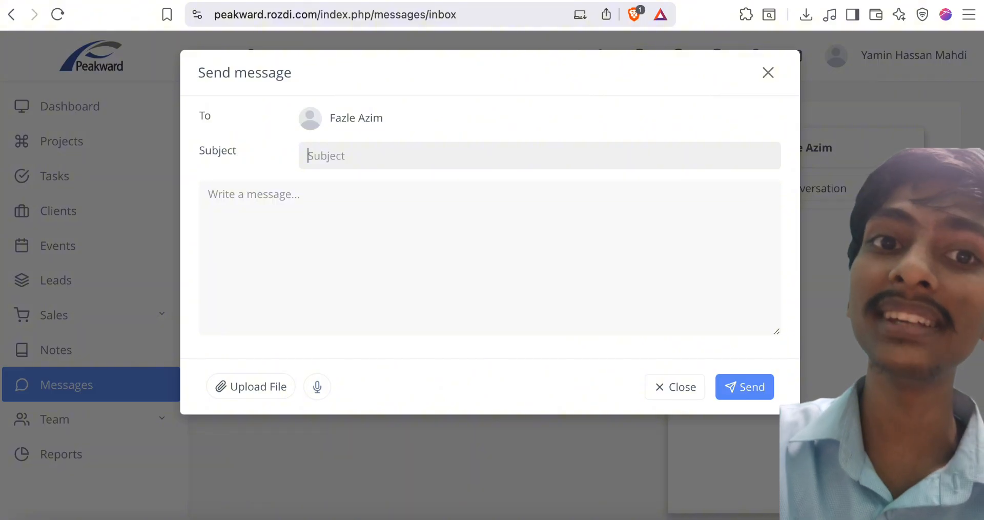
text(Hello sir I wan)
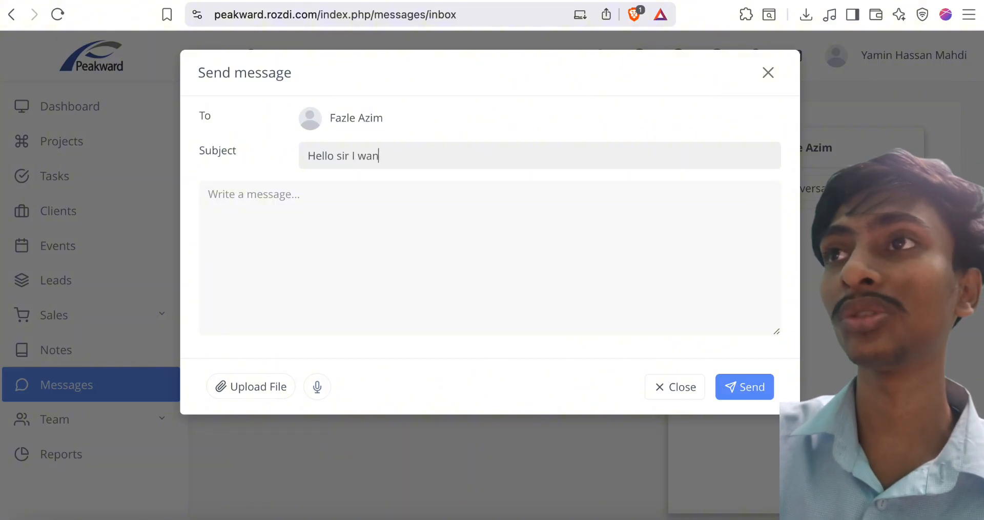
text(t to show the p)
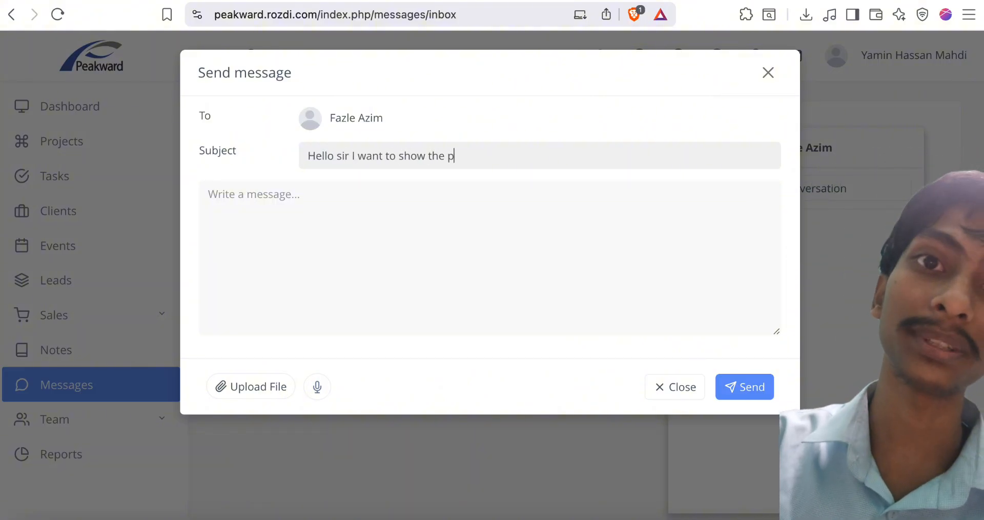
text(roduct lists)
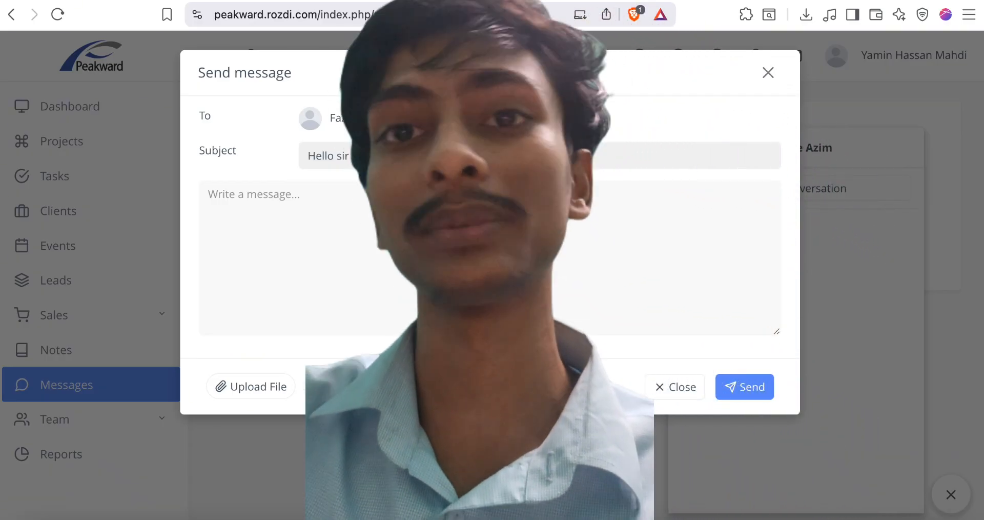
text(when is pos)
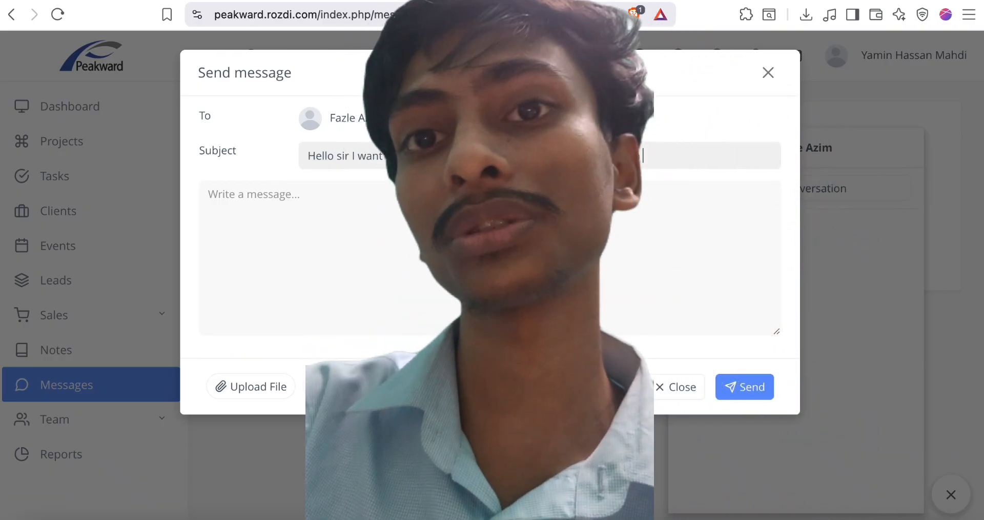
text(sible)
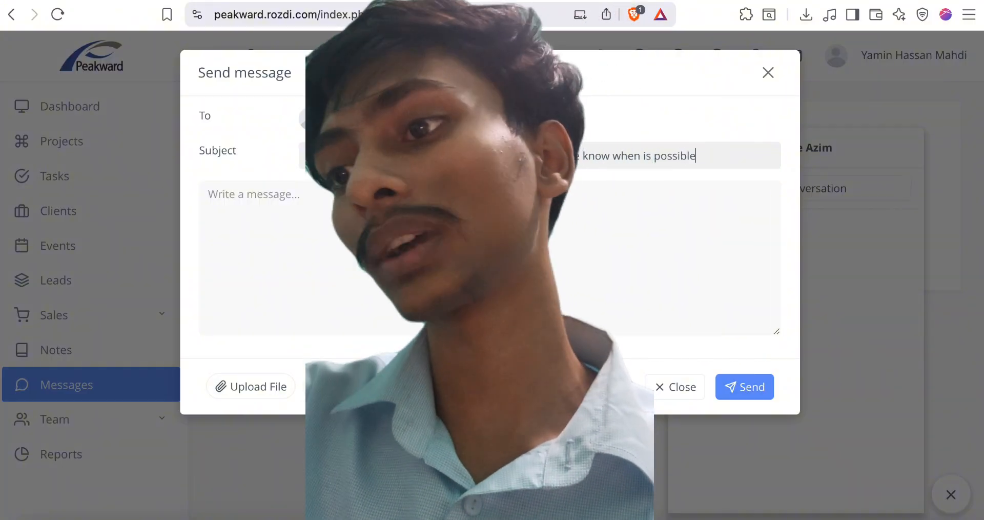
Write "Asslamu Alaikum sir," in the message body, append the subject's text after "Hello sir", and send the message.
click(208, 193)
text(Assl)
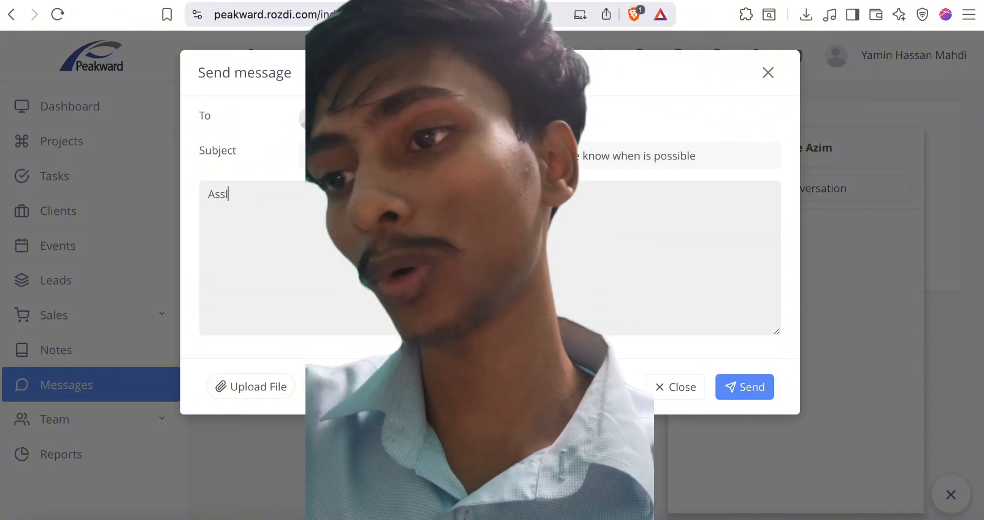
text(amu Alaikum sir,)
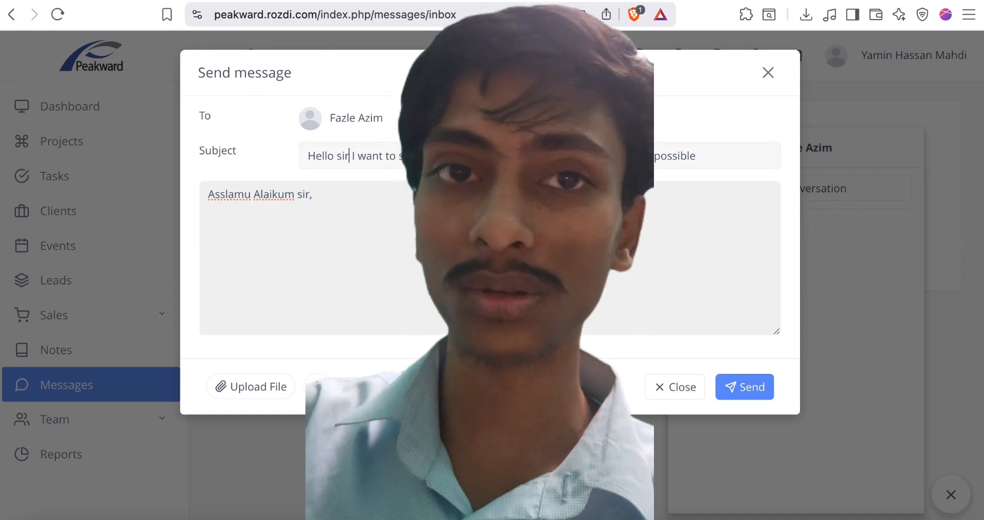
drag(349, 155, 839, 198)
key(super+c)
click(315, 194)
key(super+v)
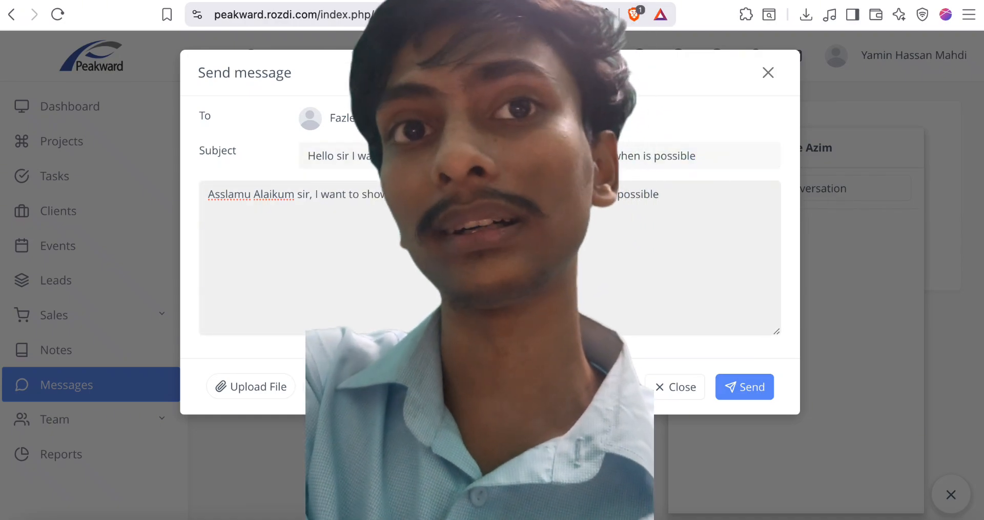
click(738, 395)
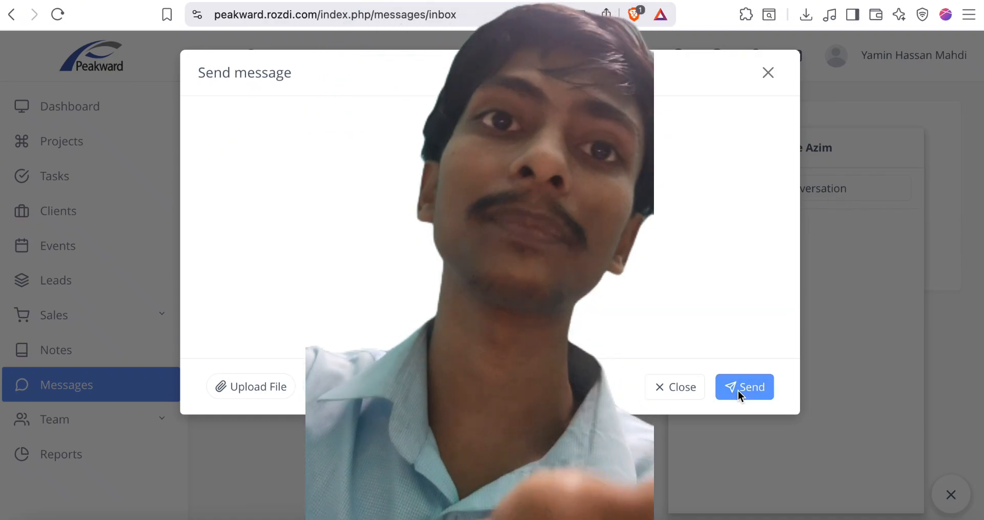